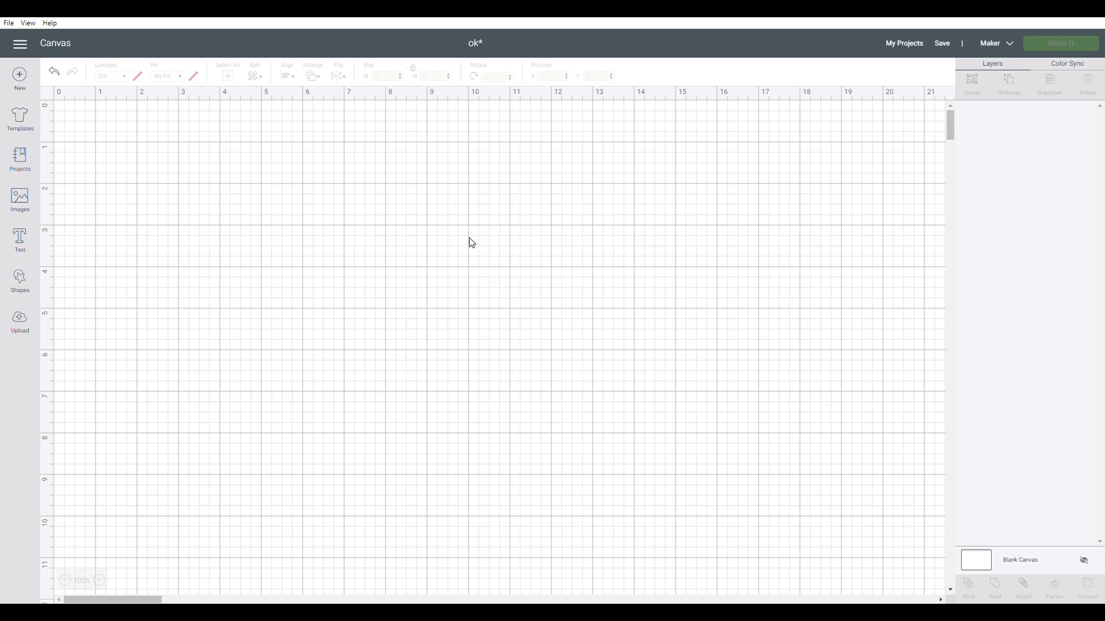
Step: Insert the uploaded Class of 2020 design onto the Cricut canvas
click(32, 325)
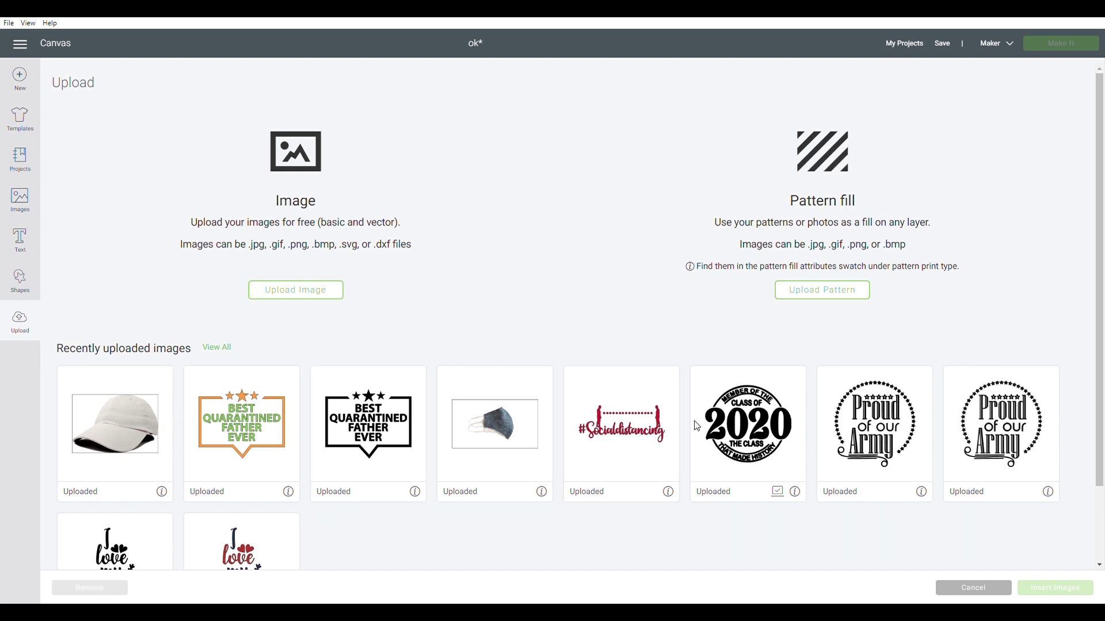
click(748, 420)
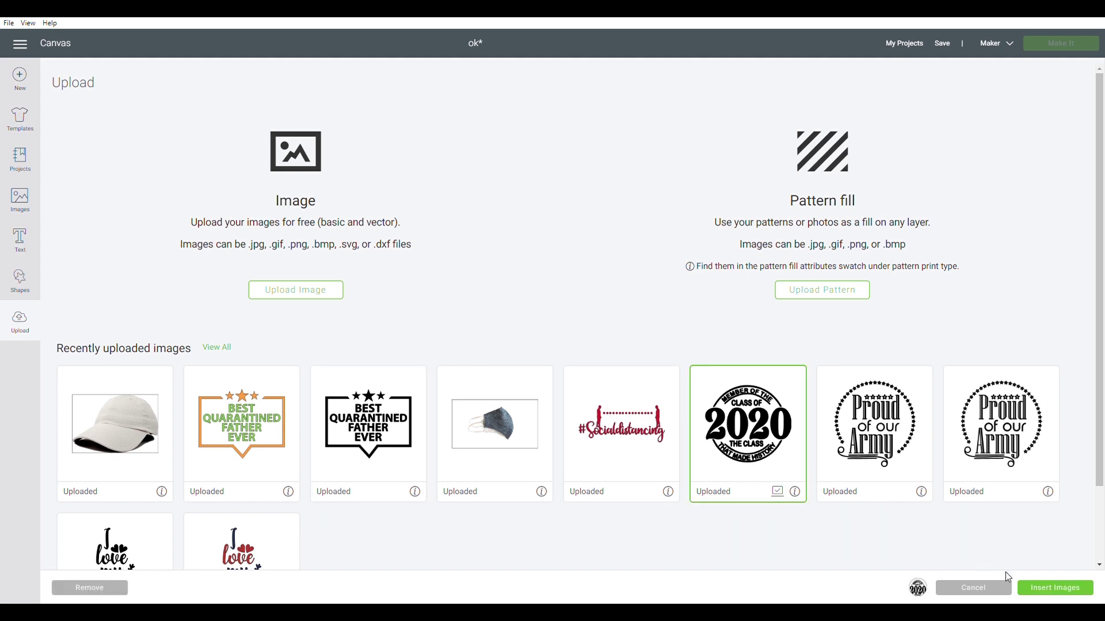
click(1039, 588)
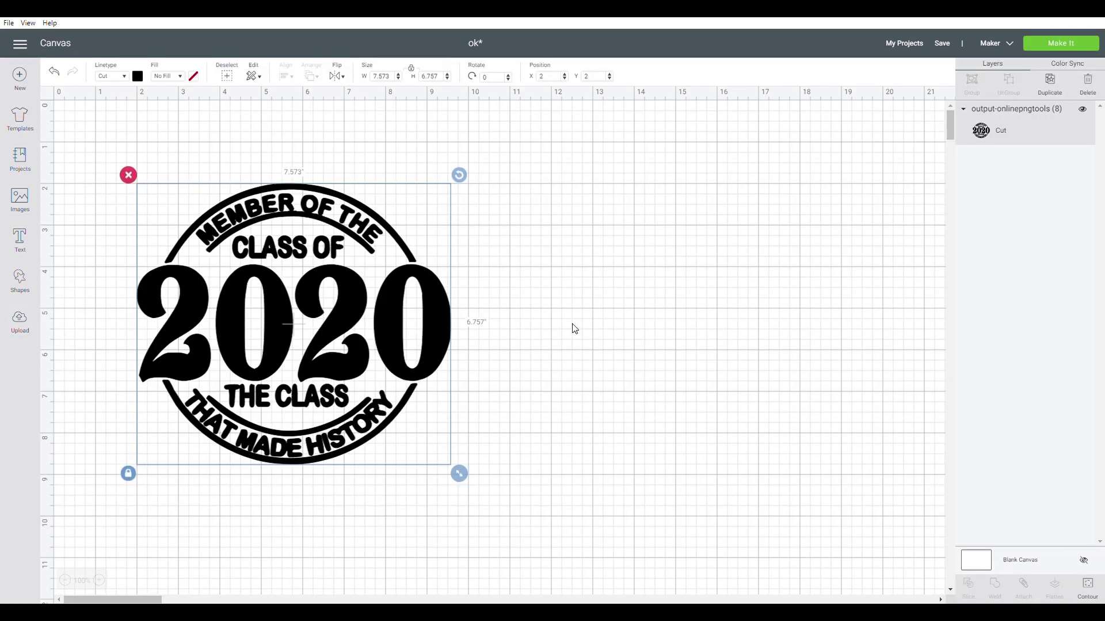
Step: Move the design toward the right and shrink it to about 4.6 × 4.1 inches
drag(406, 318, 600, 328)
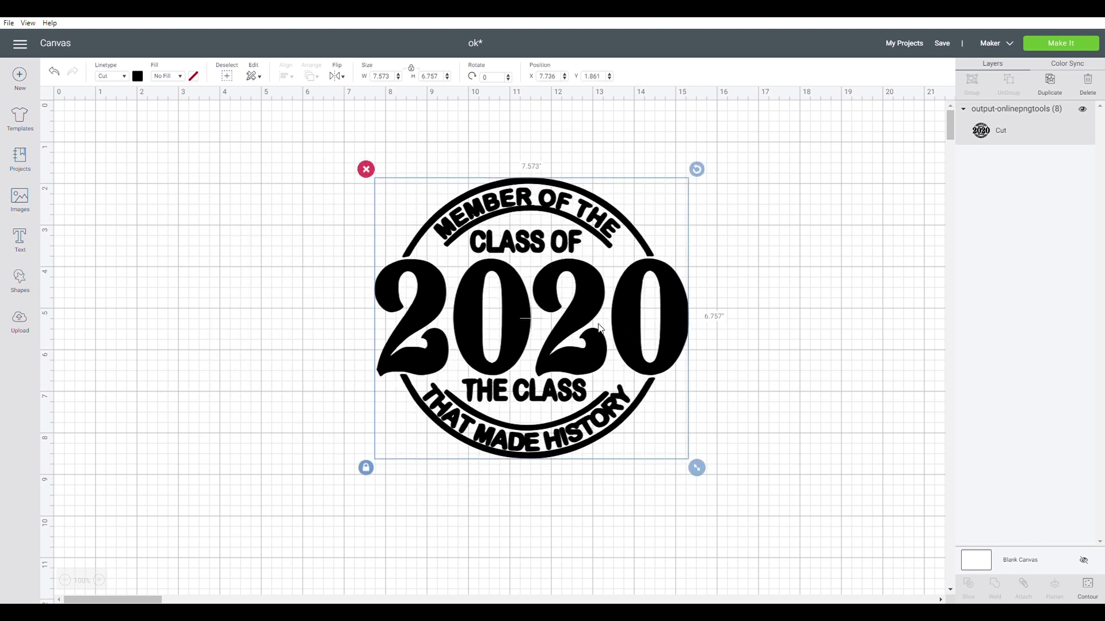
drag(442, 318, 402, 287)
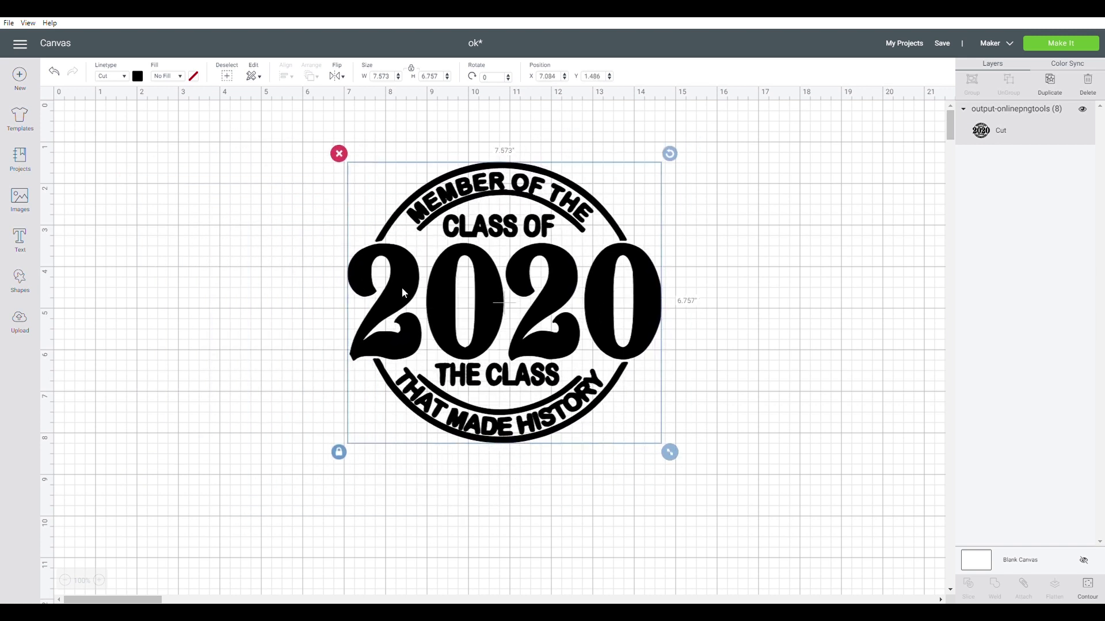
click(716, 372)
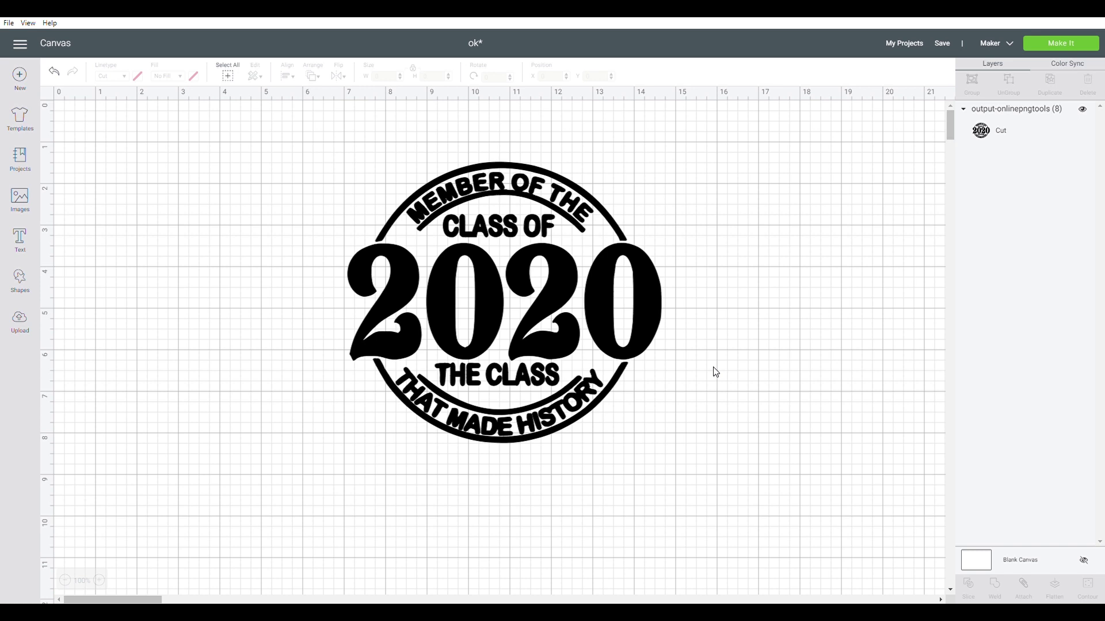
click(646, 320)
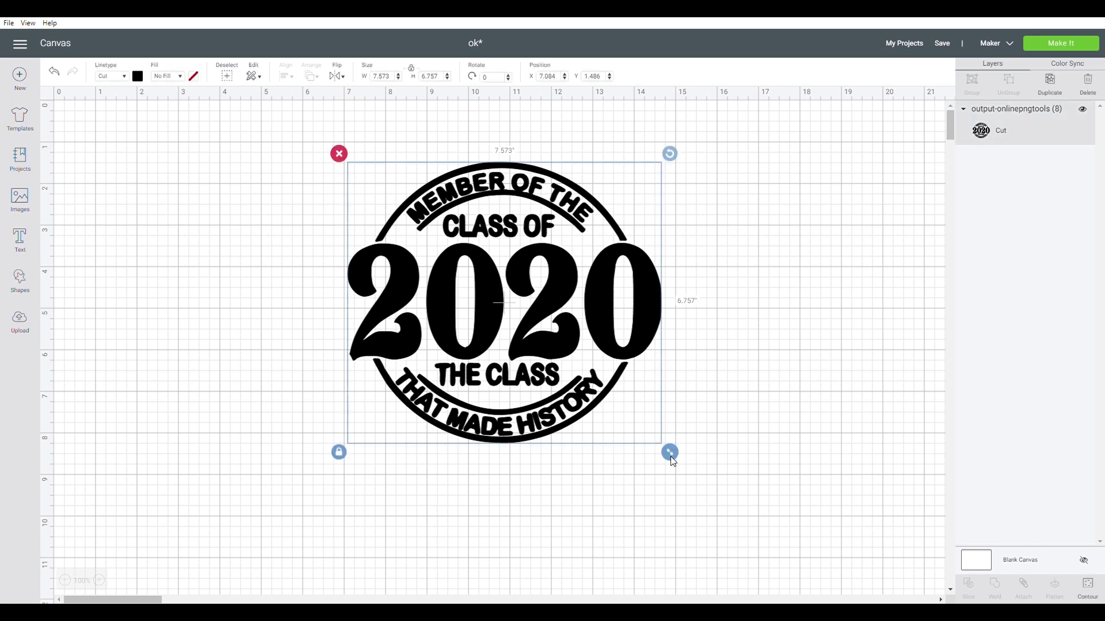
drag(671, 453, 545, 340)
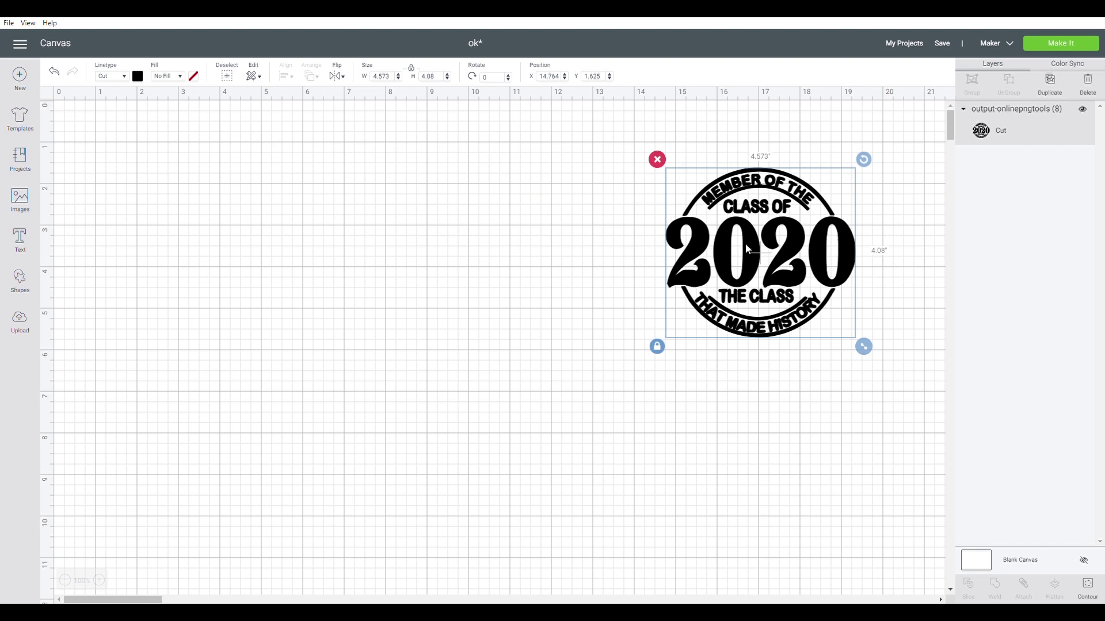
Step: Insert the uploaded cap photo (10.417 × 7.056 in) and position it beside the 2020 design
click(19, 329)
click(142, 416)
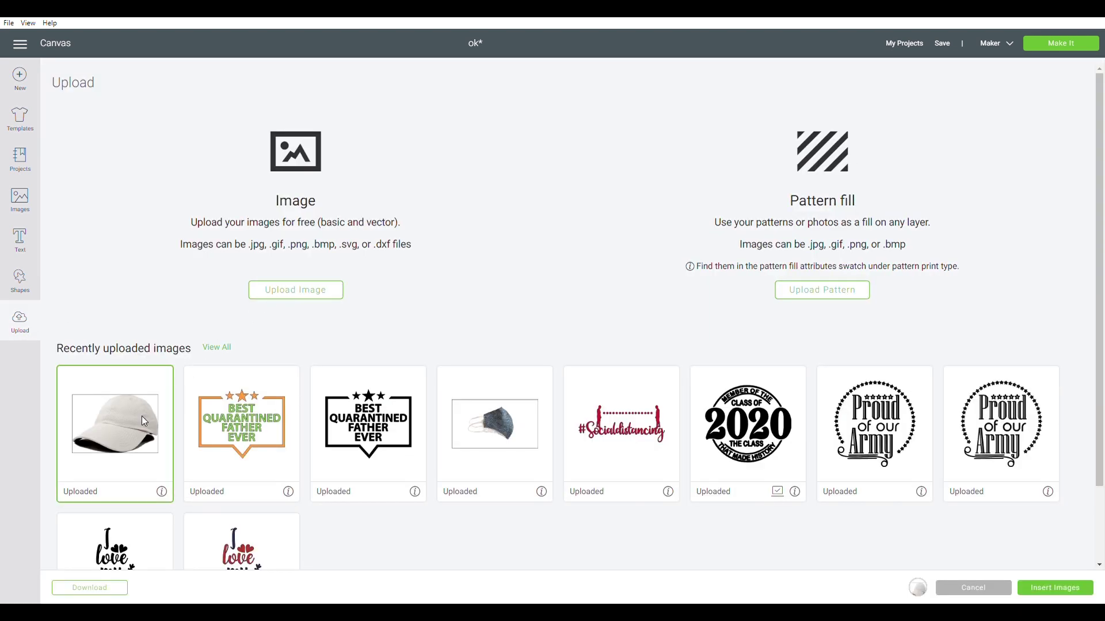
click(1050, 588)
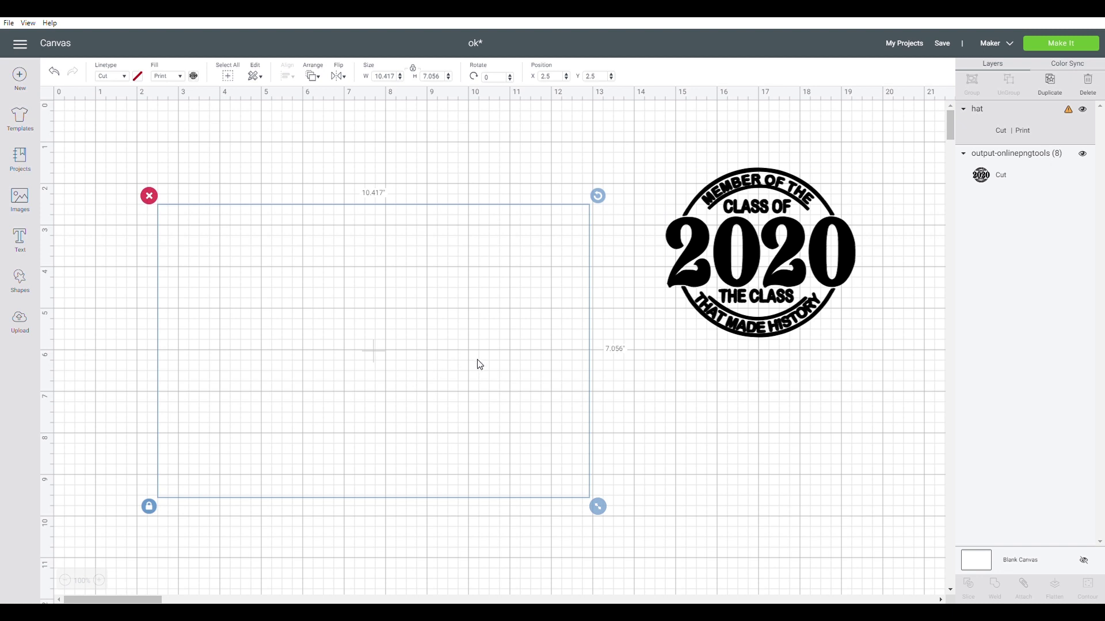
drag(383, 363, 408, 298)
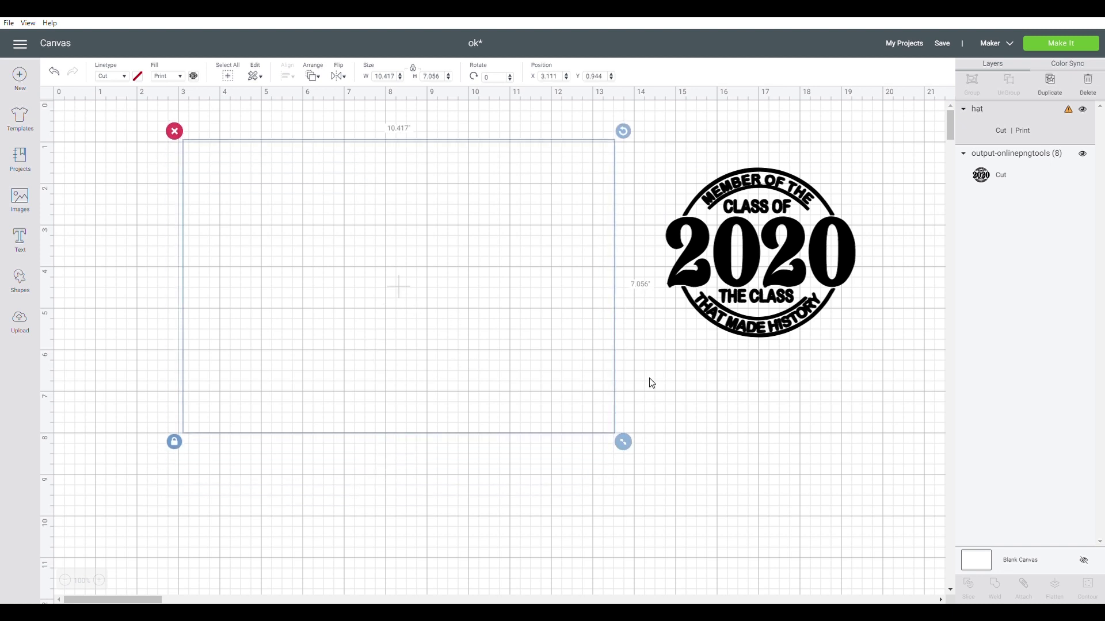
click(700, 451)
drag(488, 294, 483, 311)
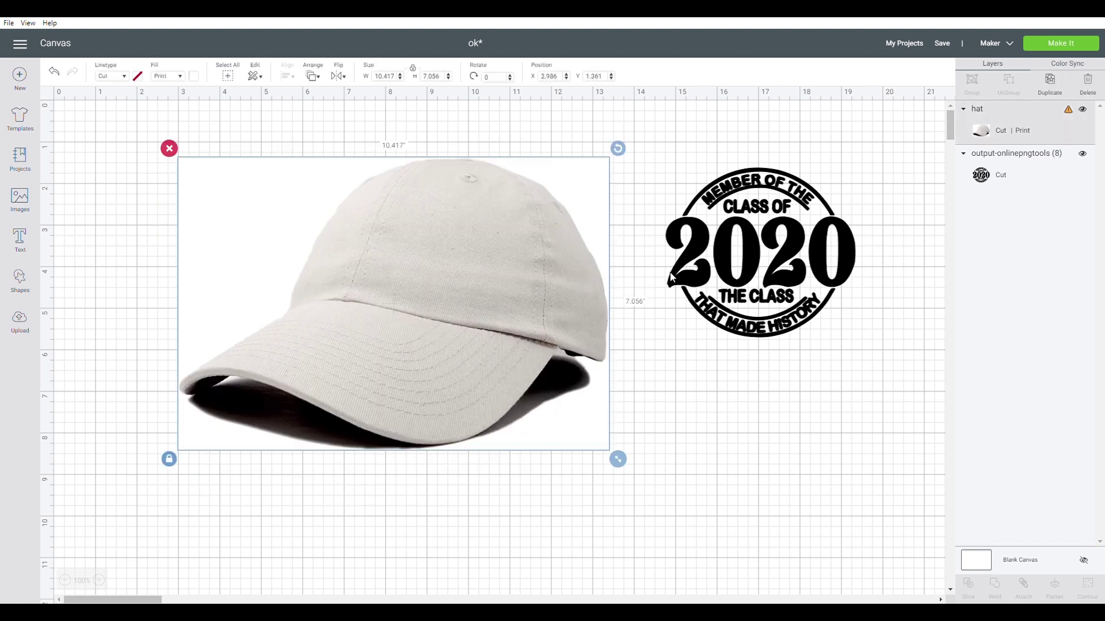
click(734, 266)
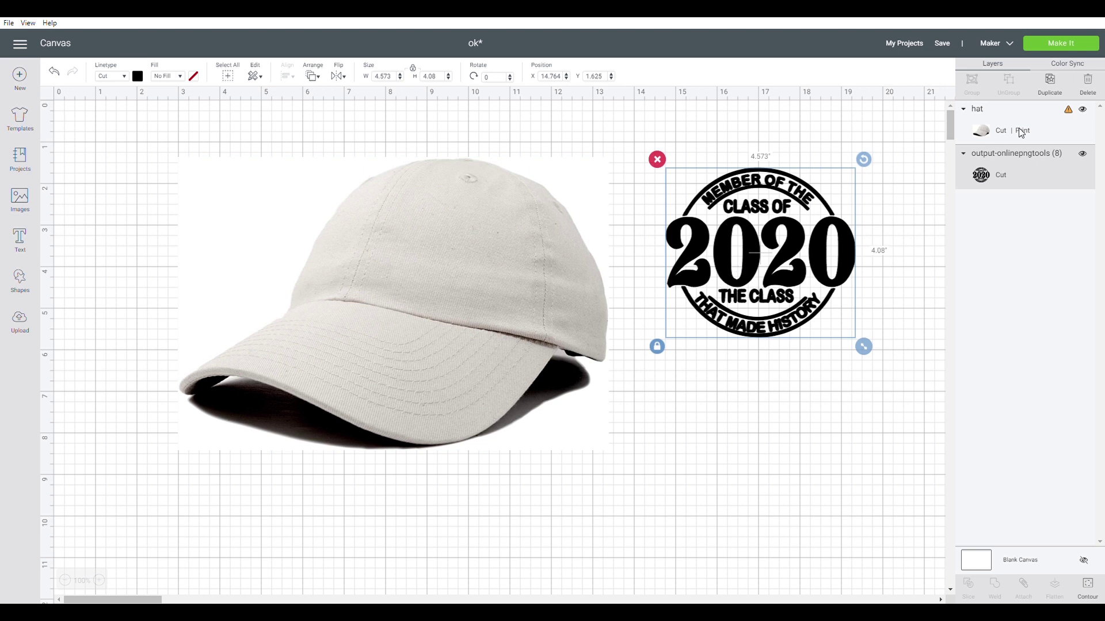
Step: Layer the hat beneath the 2020 design, then shrink and tilt the design about 8.5° onto the crown
drag(1021, 133, 1028, 193)
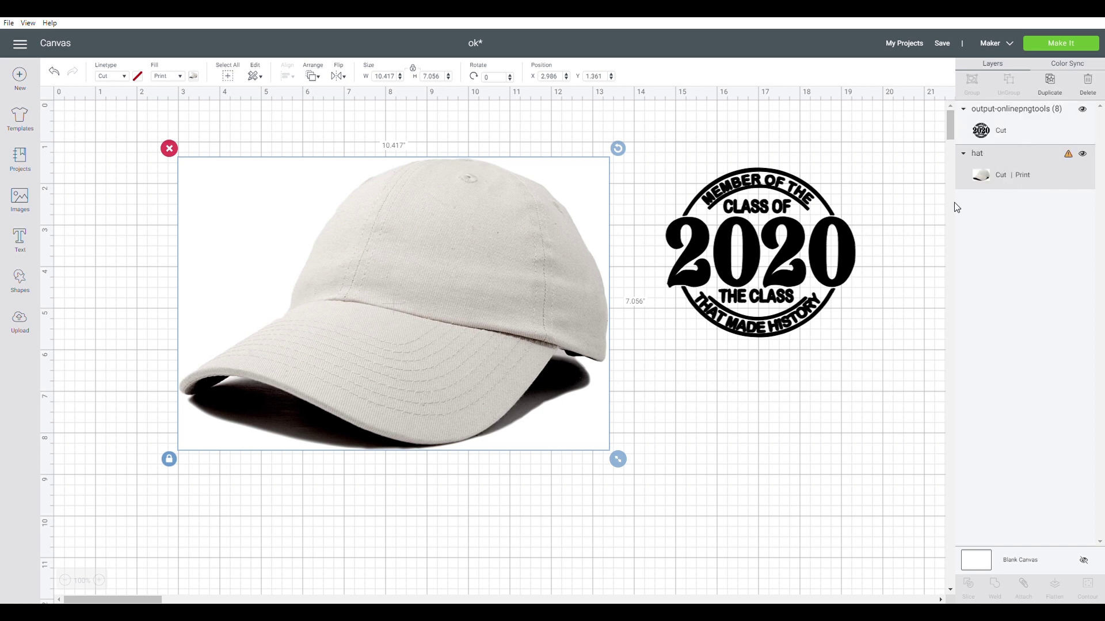
drag(698, 265, 429, 266)
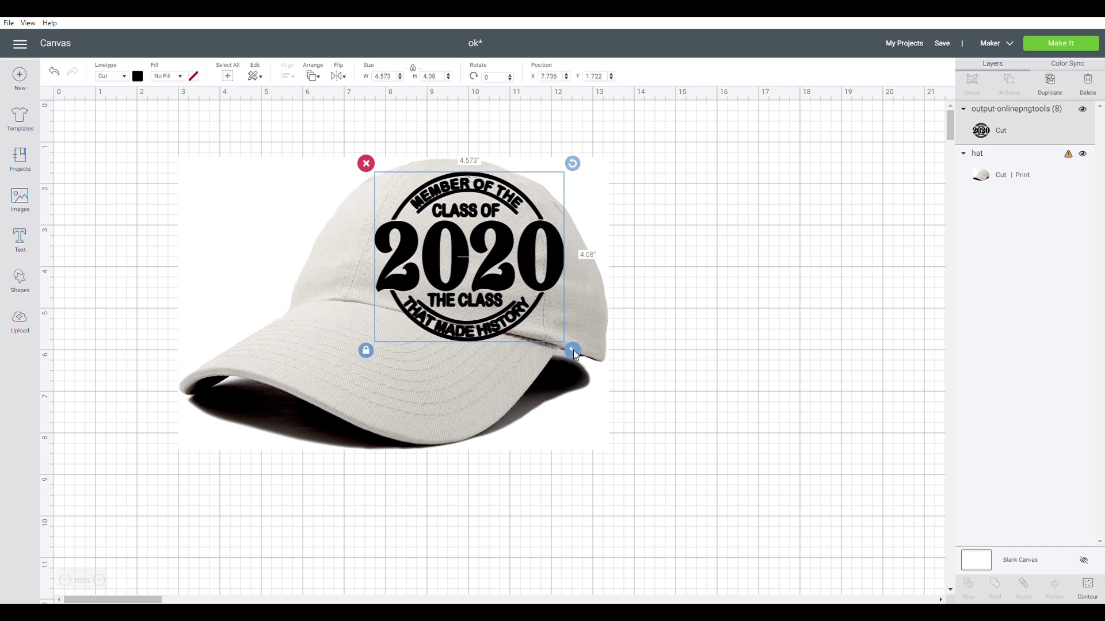
drag(573, 350, 517, 300)
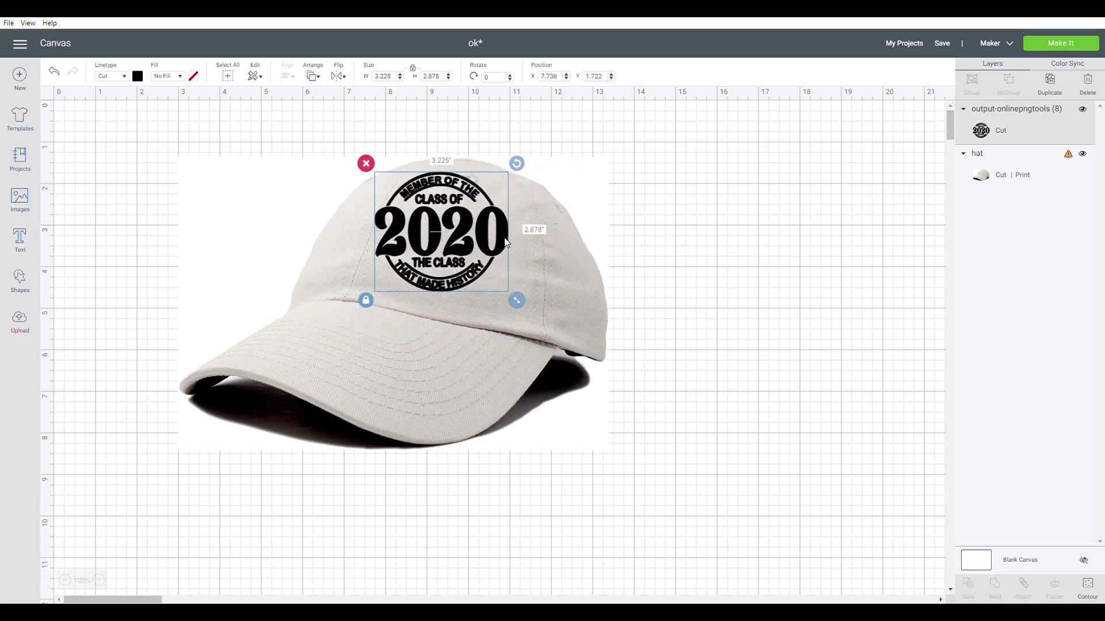
drag(506, 243, 515, 253)
drag(529, 175, 537, 184)
mouse_move(516, 252)
mouse_down()
mouse_move(459, 258)
mouse_move(580, 286)
mouse_move(510, 259)
mouse_move(444, 368)
mouse_move(475, 348)
mouse_move(470, 306)
mouse_move(511, 240)
mouse_up()
click(663, 296)
click(725, 301)
click(742, 274)
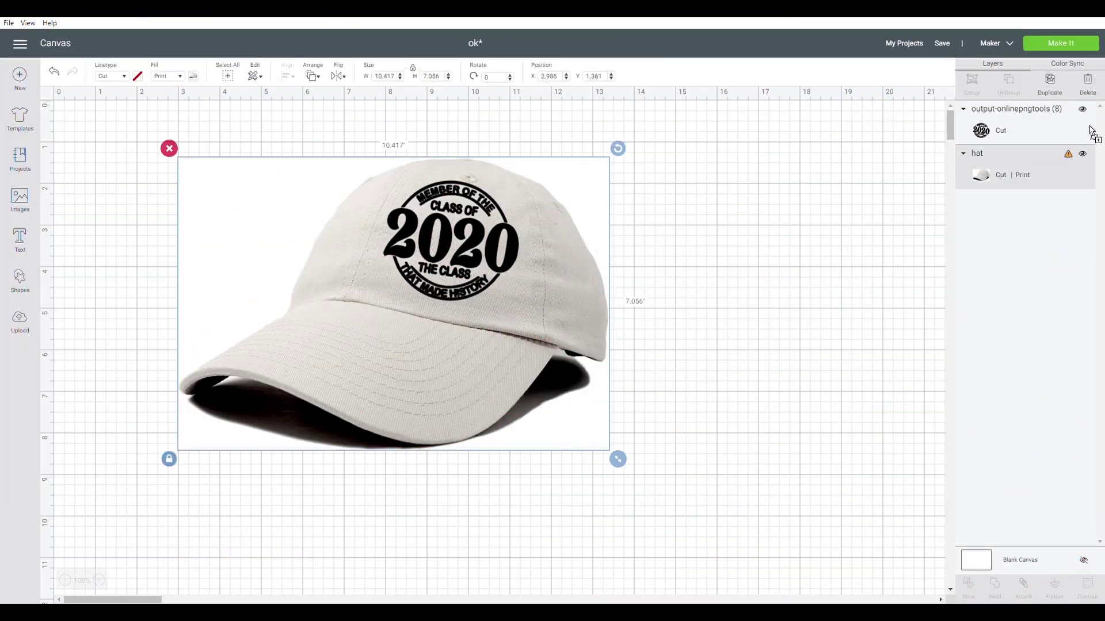
Step: Delete the cap image and enlarge the 2020 design to about 5.7 inches wide
click(1089, 89)
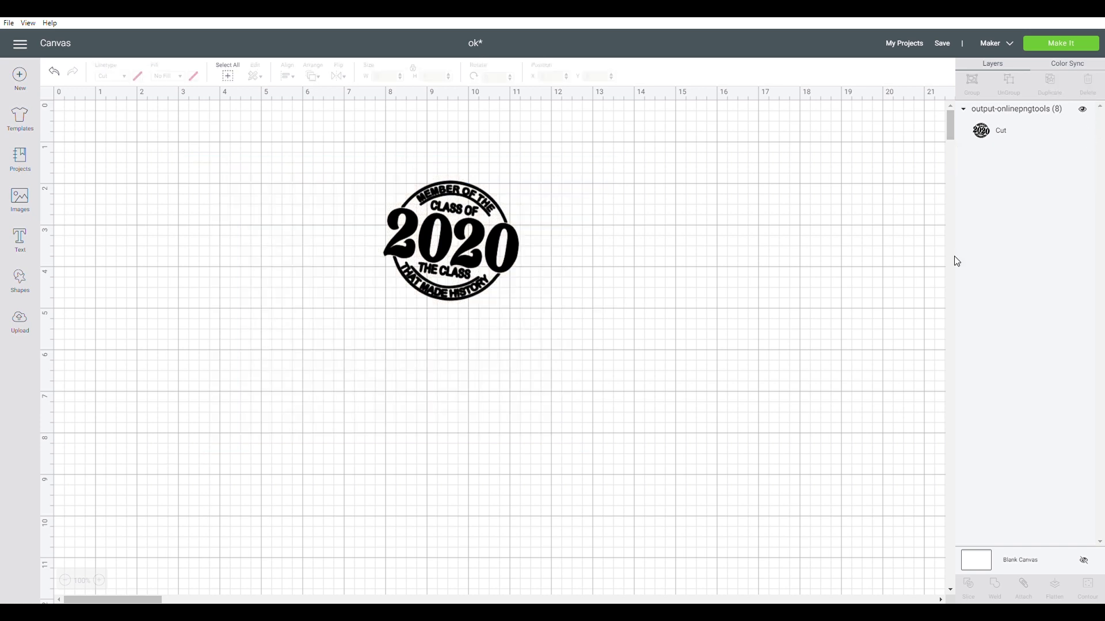
drag(497, 268, 521, 298)
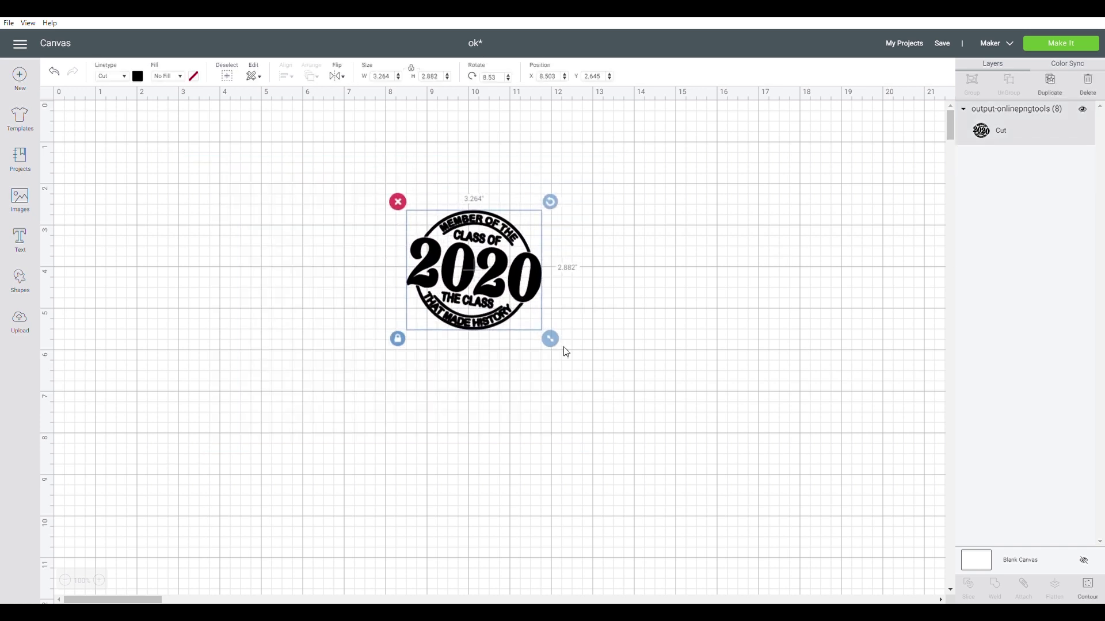
drag(551, 344, 661, 461)
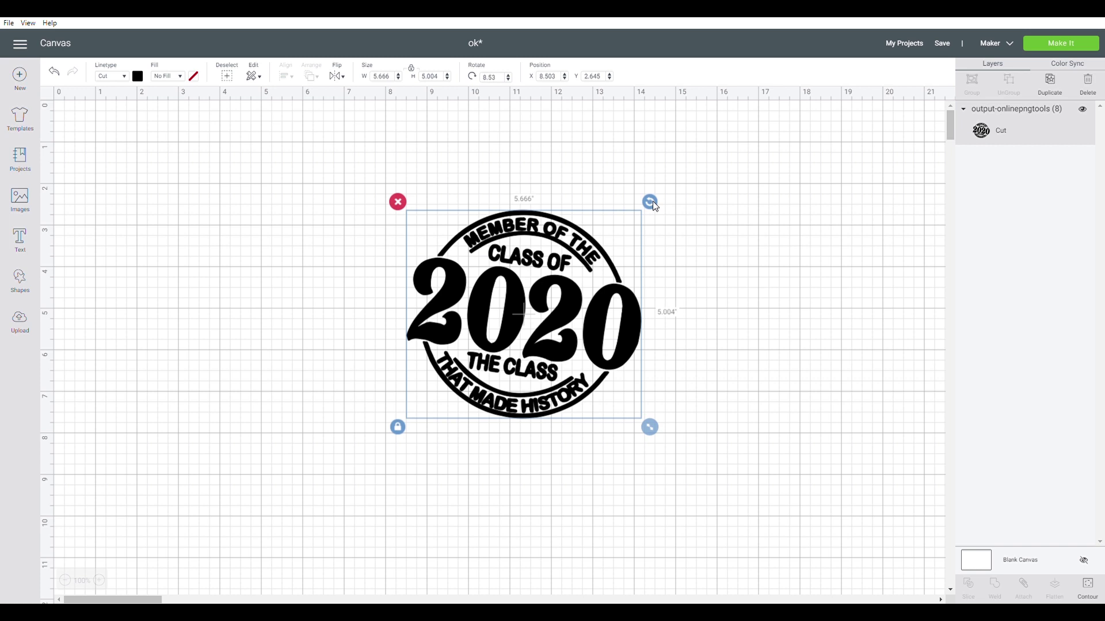
mouse_move(653, 202)
mouse_down()
mouse_move(645, 194)
mouse_move(650, 202)
mouse_up()
click(720, 300)
click(627, 302)
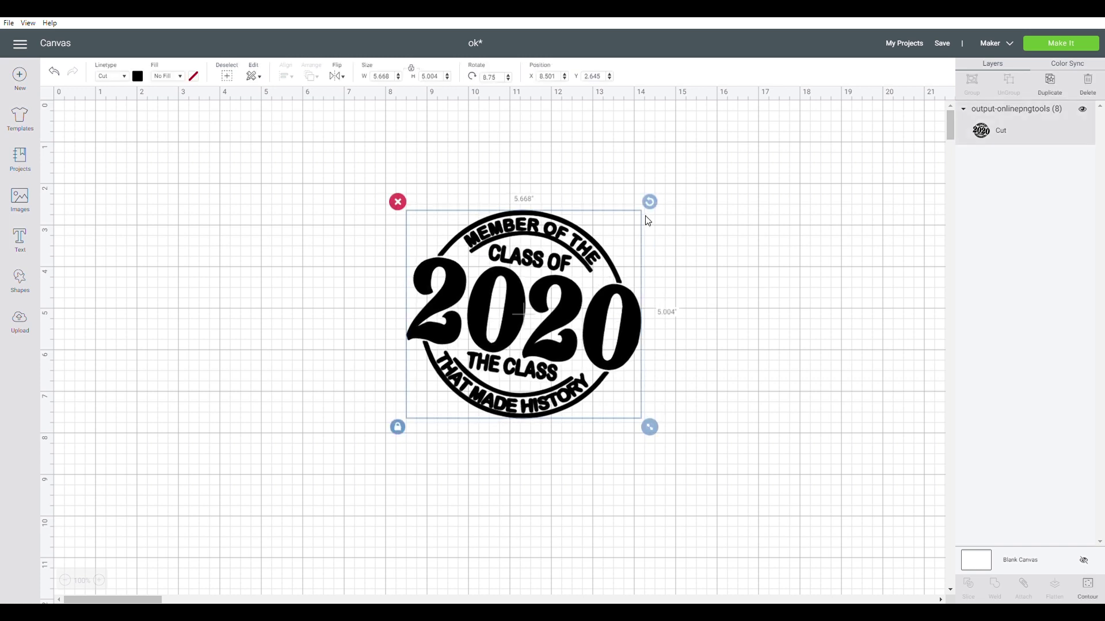
Step: Rotate, reposition and resize the design to 7.078 × 6.328 in, then select it whole
drag(649, 201, 635, 192)
click(721, 262)
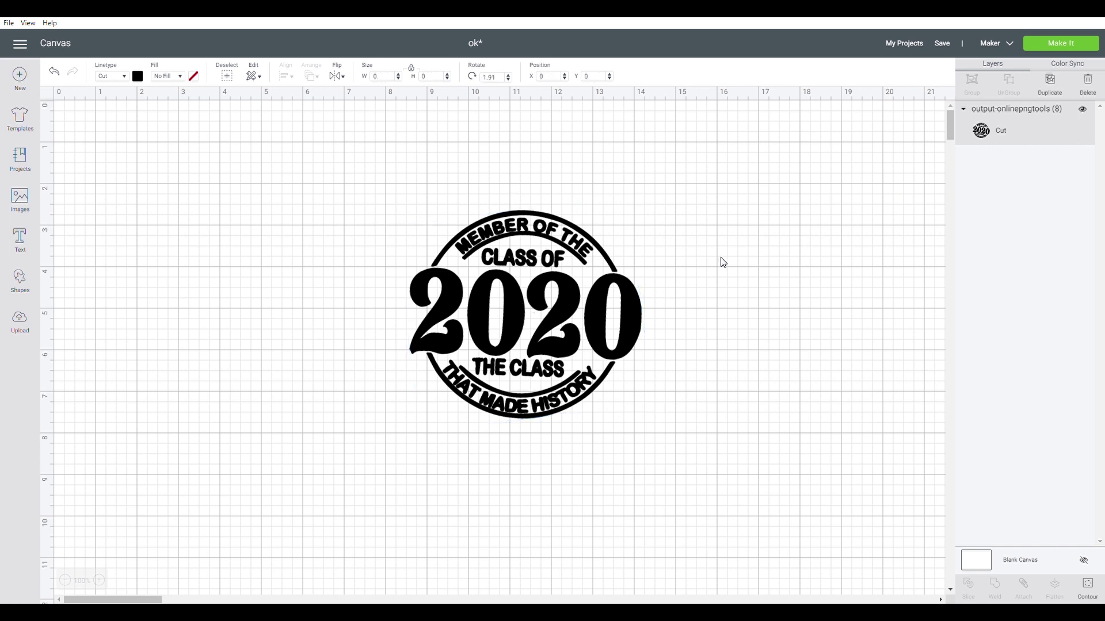
drag(629, 323, 554, 300)
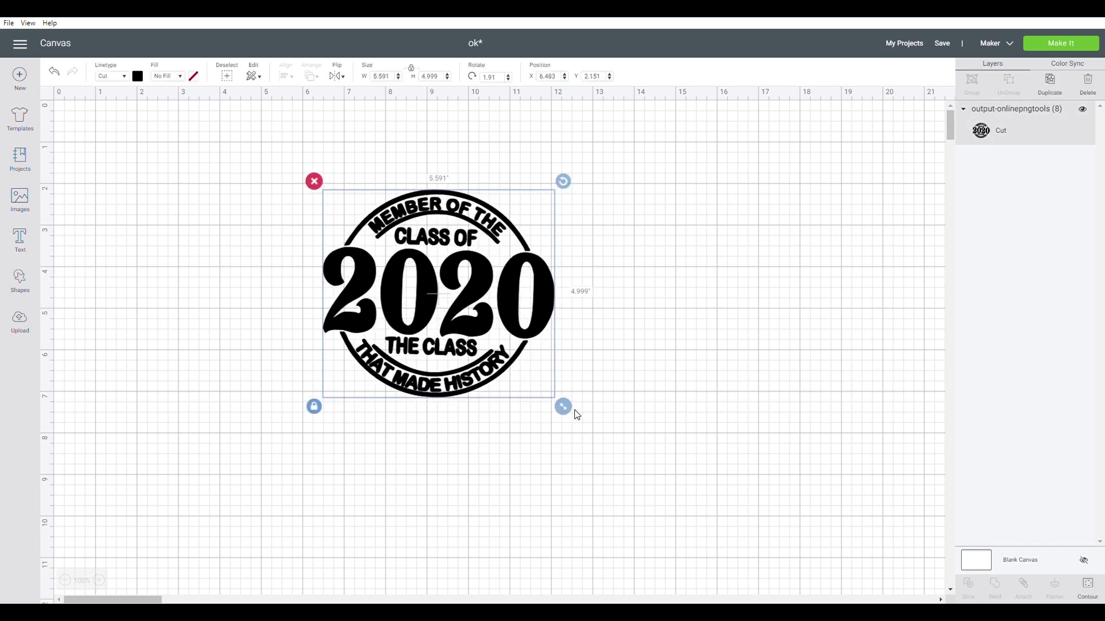
drag(575, 412, 630, 476)
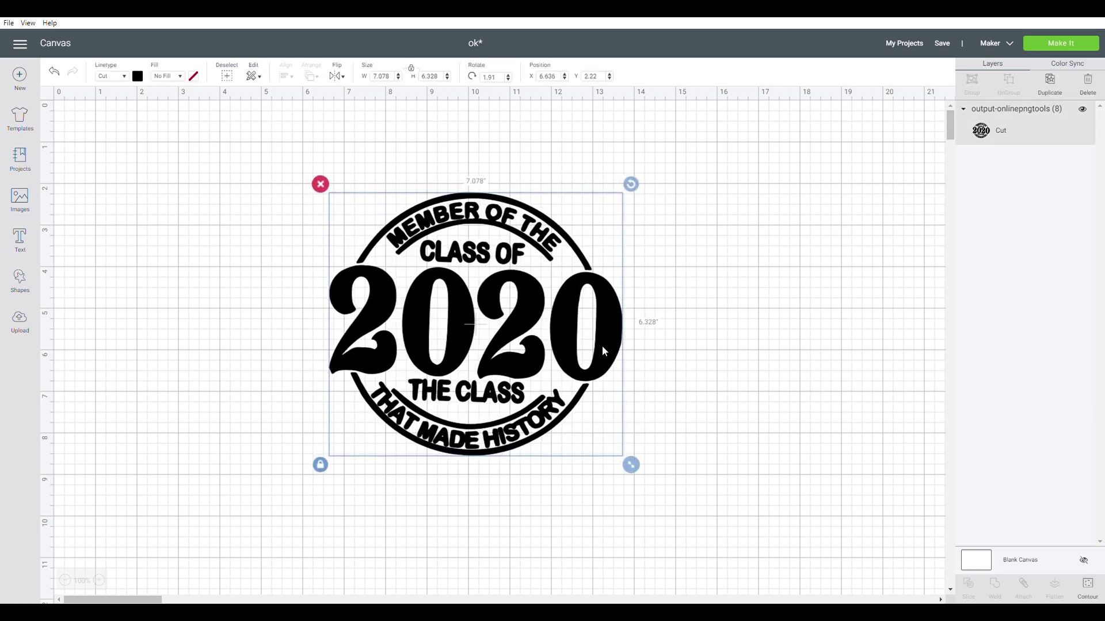
click(683, 346)
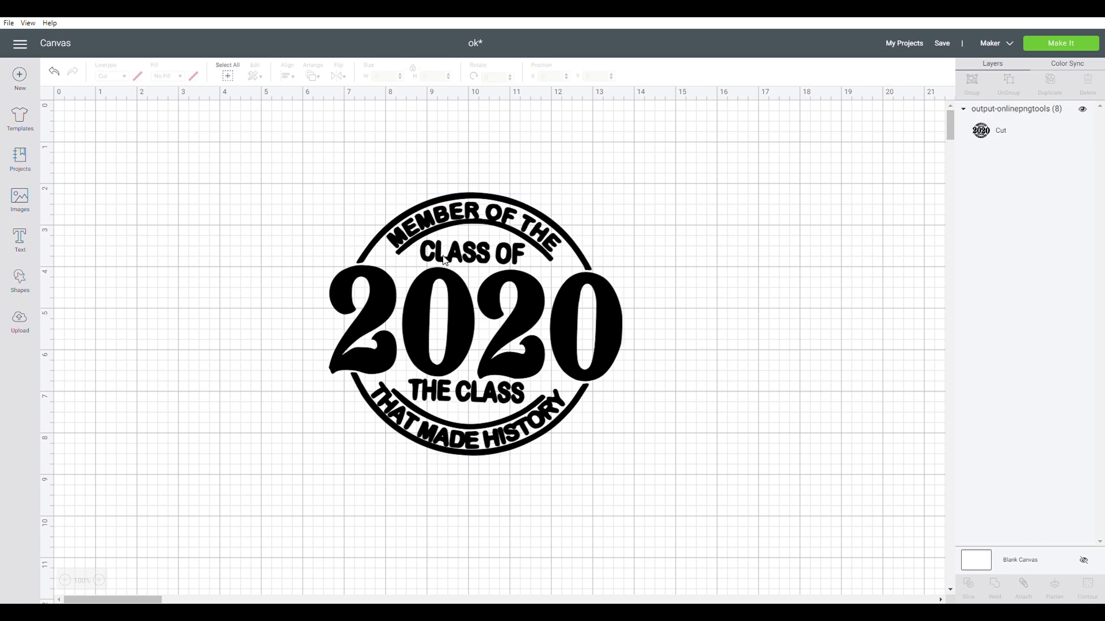
drag(290, 167, 668, 510)
click(550, 163)
drag(321, 167, 632, 470)
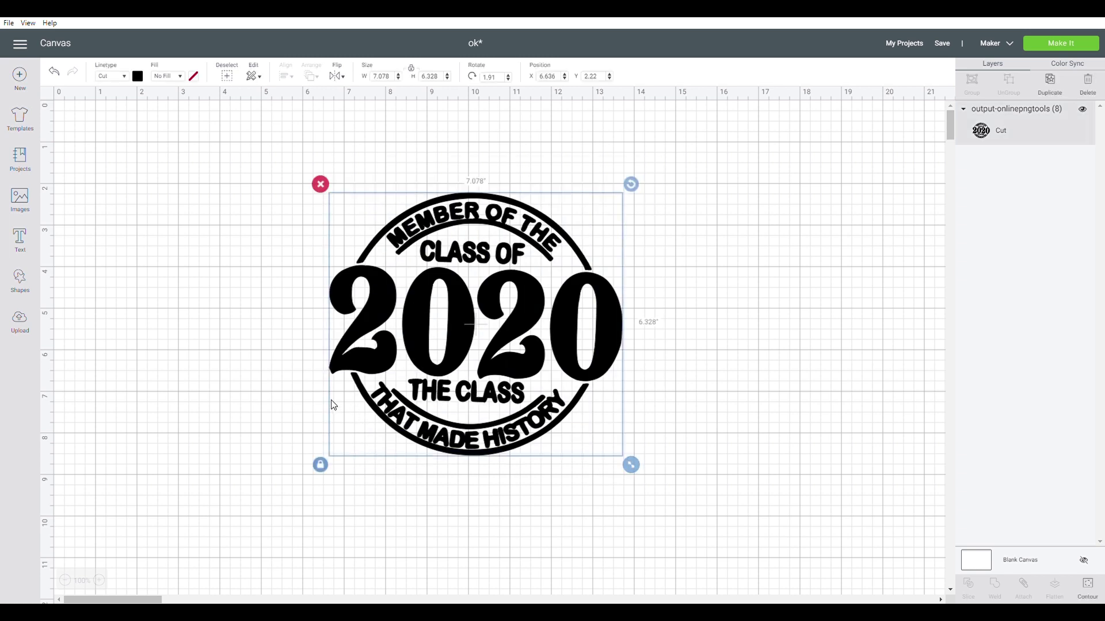
click(206, 314)
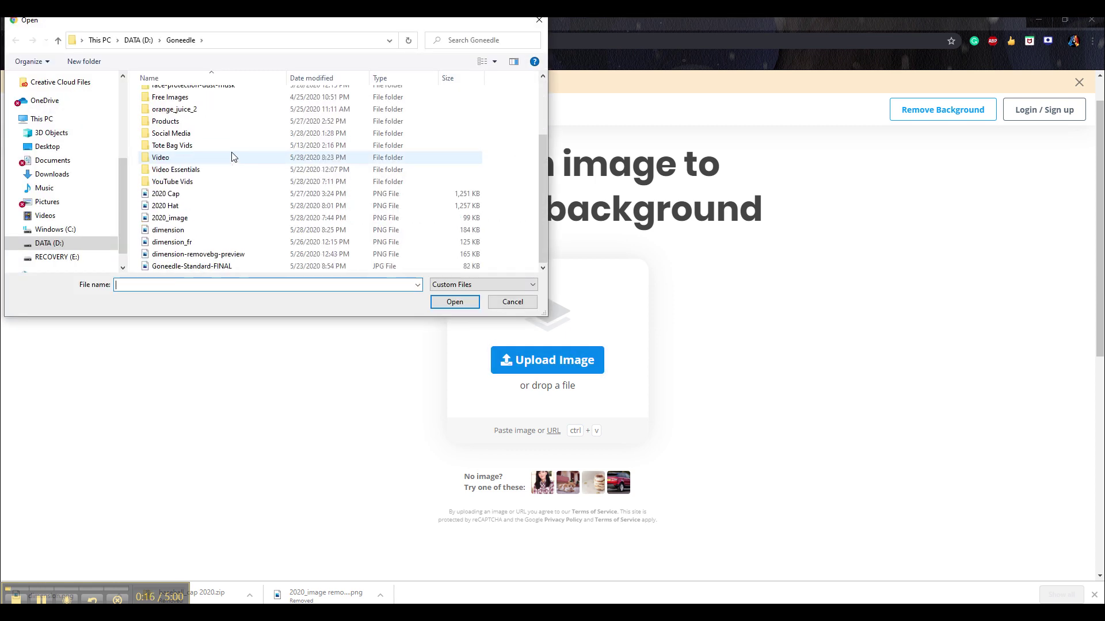
Step: Choose 2020_image from D:\Goneedle for background removal
click(172, 217)
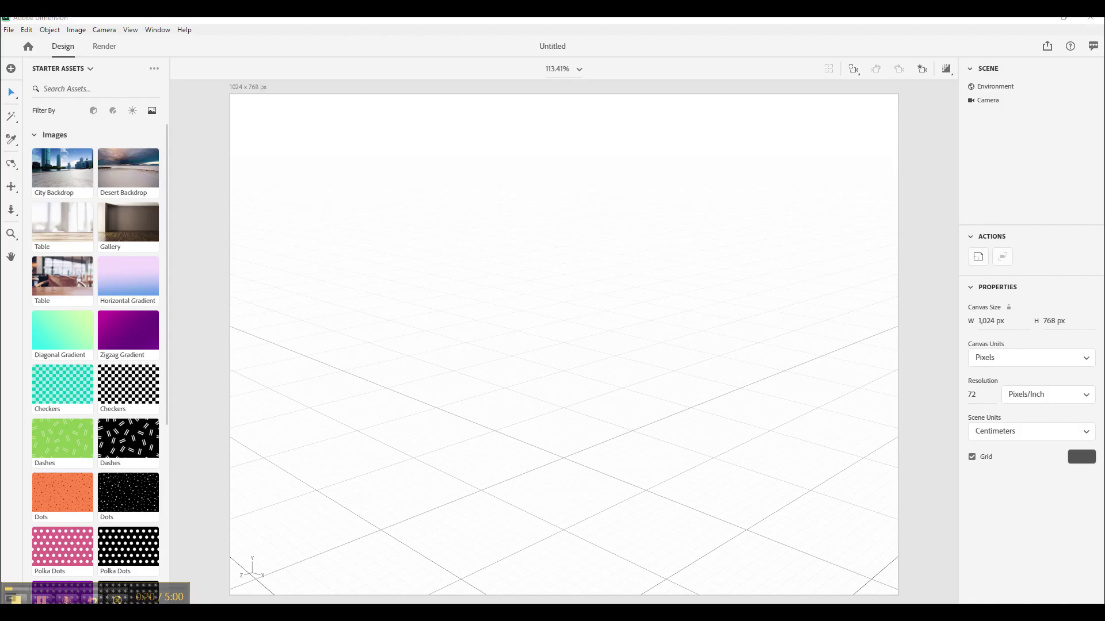
mouse_move(547, 599)
click(573, 573)
Step: Browse the Starter Assets models, materials, lights and images, ending back on the models
click(93, 111)
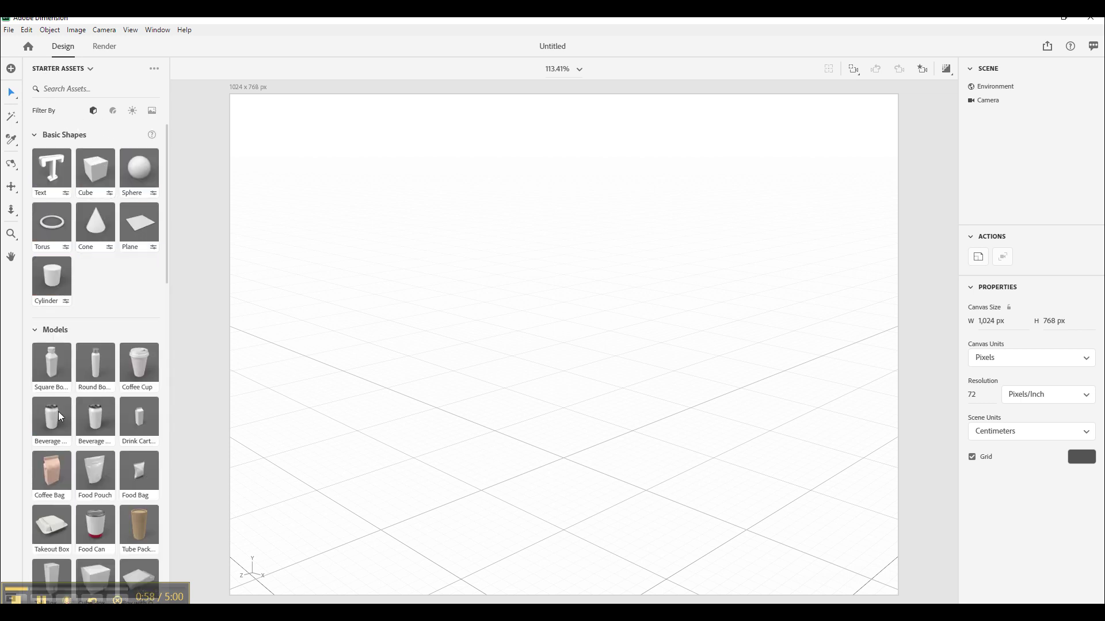
click(113, 111)
click(133, 112)
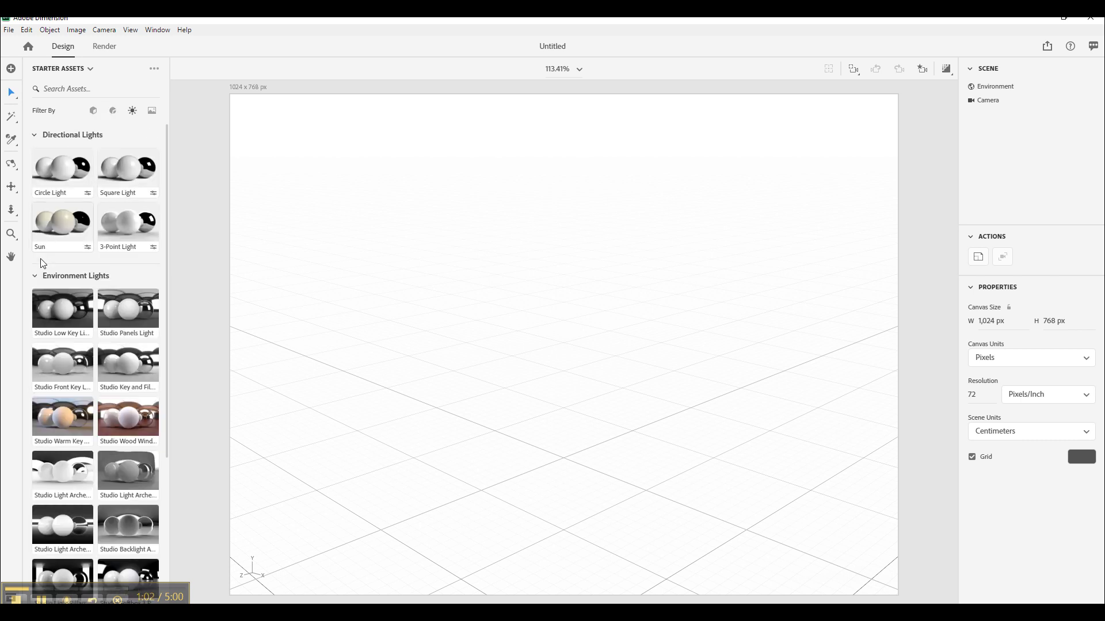
click(152, 110)
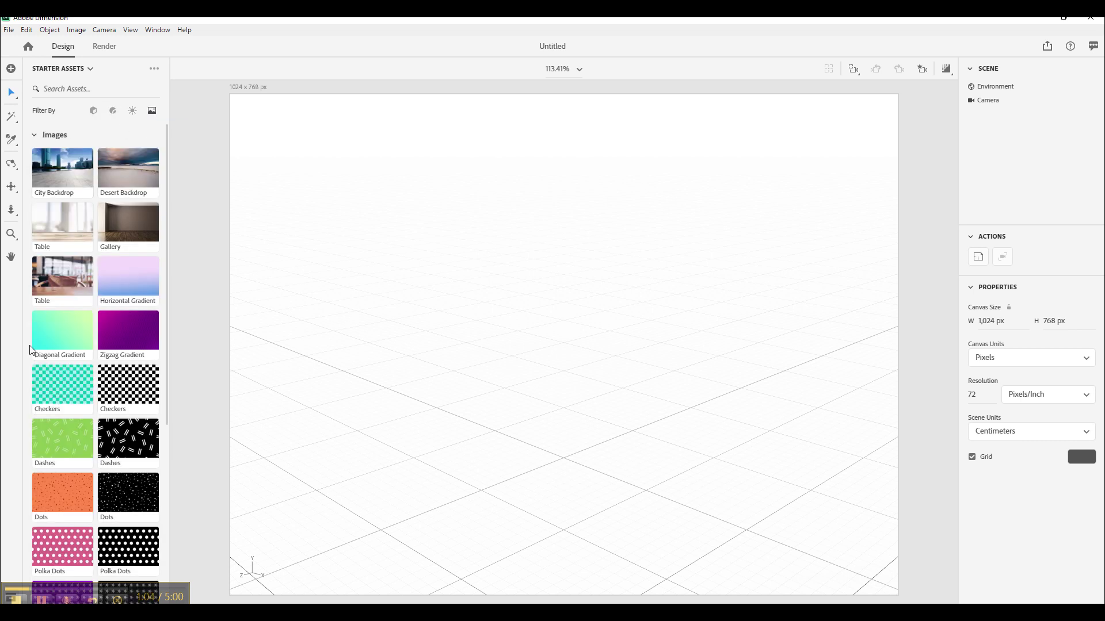
click(93, 110)
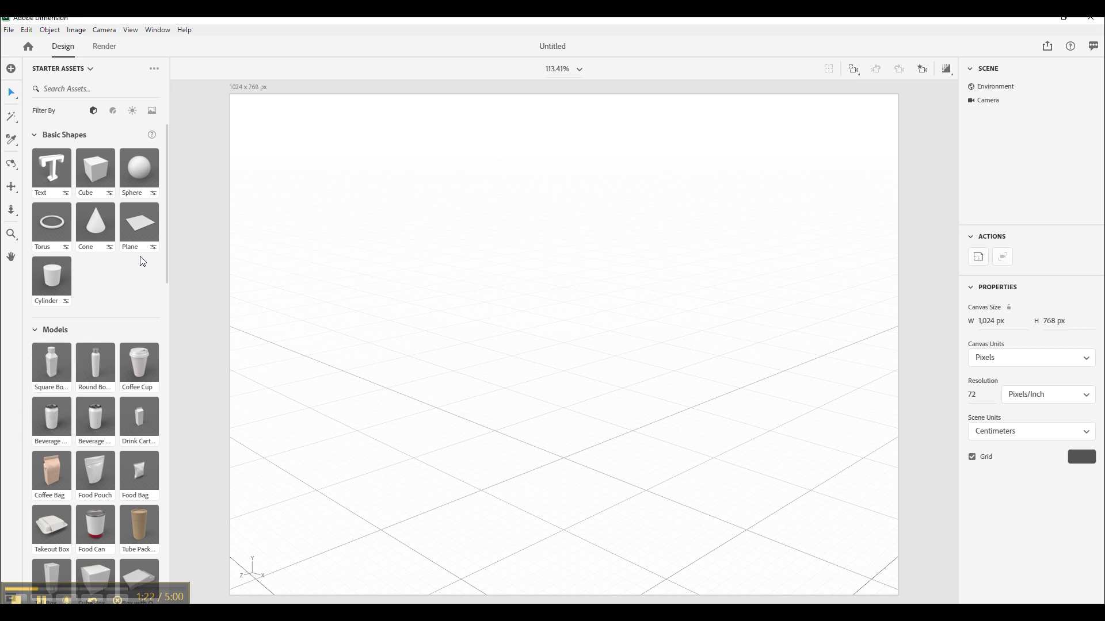
mouse_move(168, 247)
mouse_down()
mouse_move(146, 464)
mouse_move(158, 536)
mouse_move(140, 391)
mouse_move(160, 248)
mouse_up()
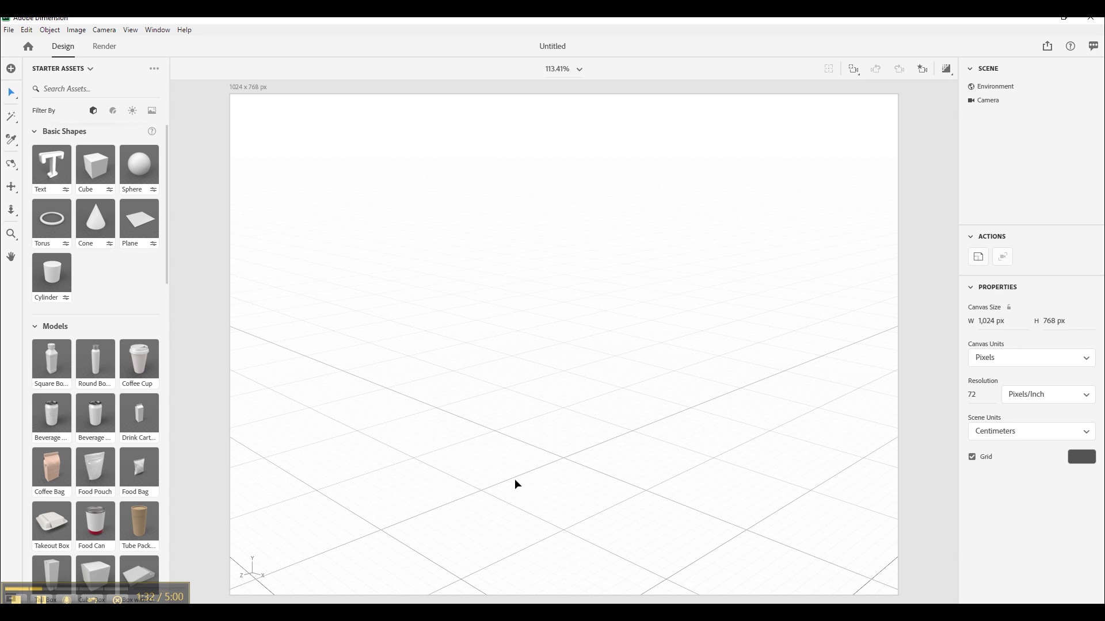
Step: Bring Chrome forward and switch to the Sketchfab tab
mouse_move(513, 598)
click(480, 588)
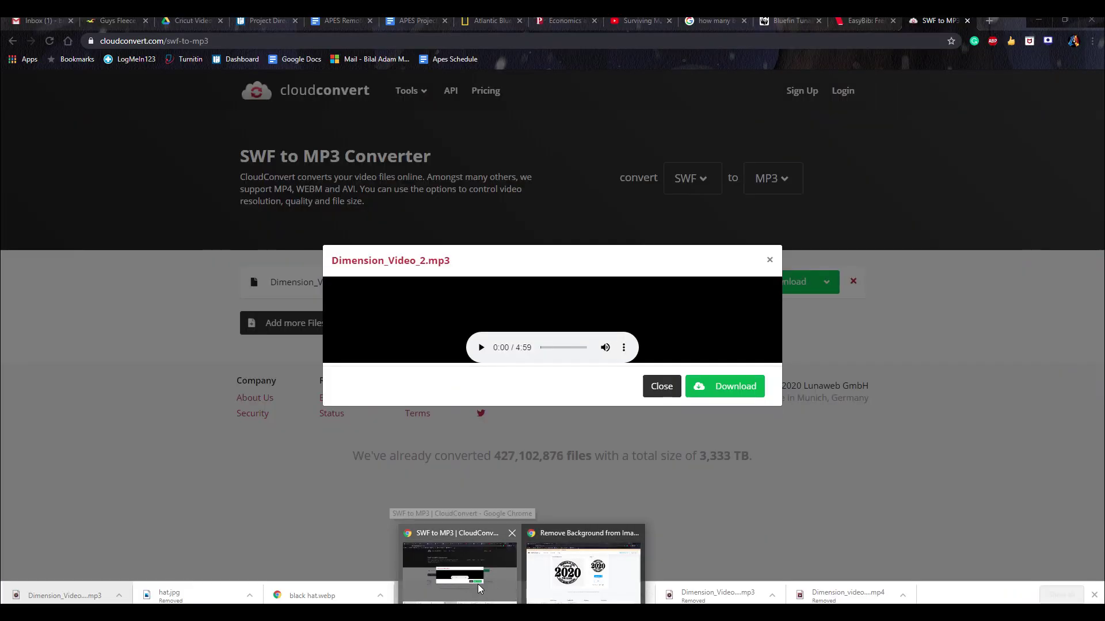
click(584, 569)
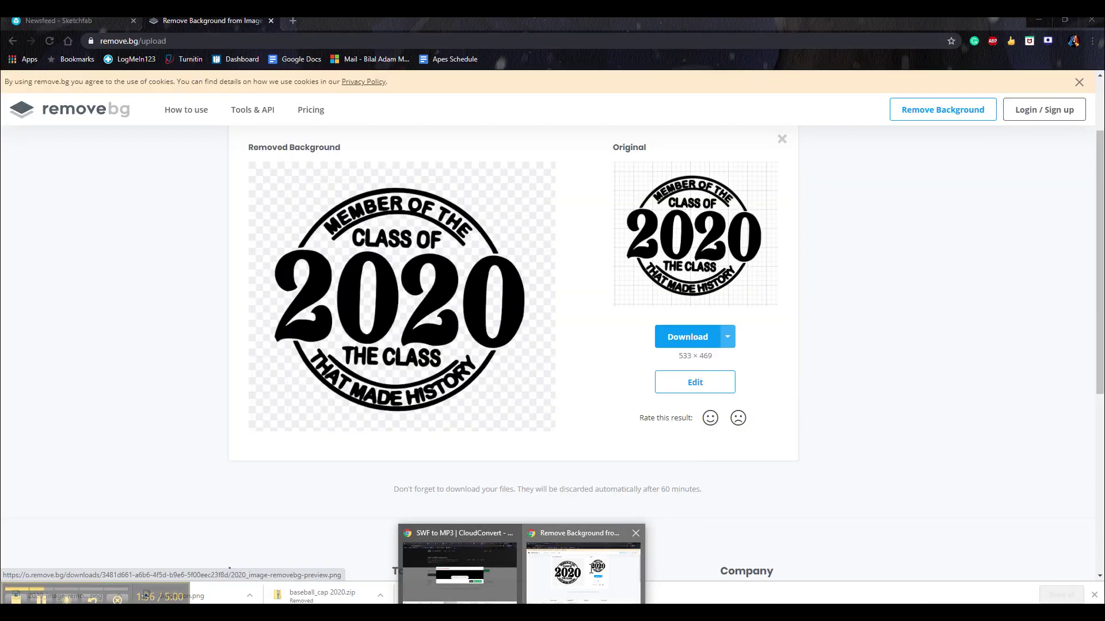
click(52, 20)
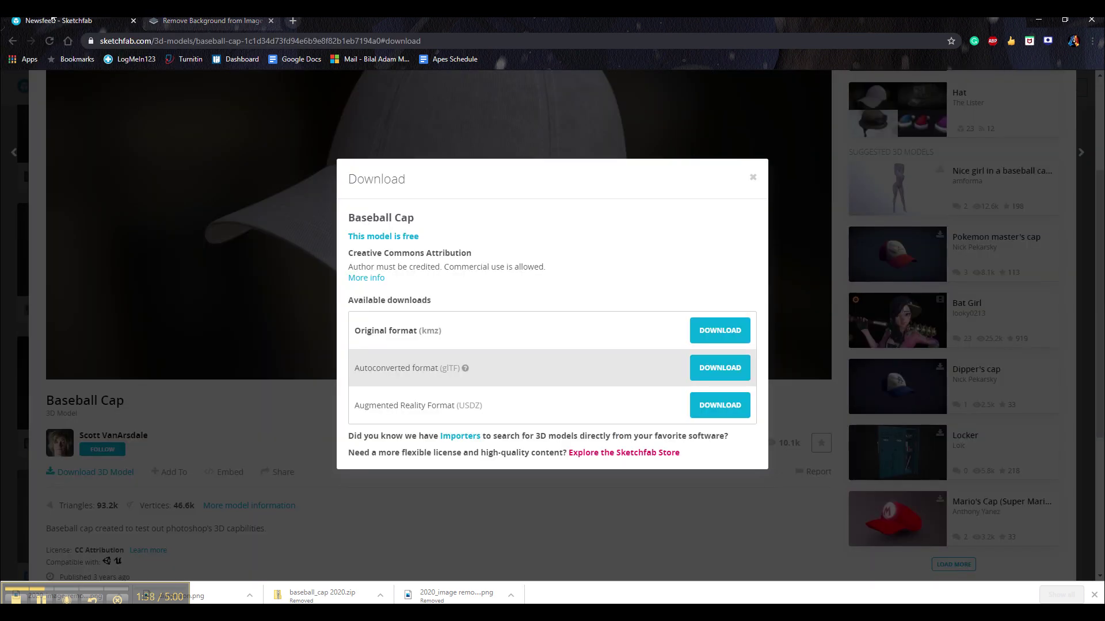
Step: Close the download dialog and model viewer, then scroll through the Baseball Cap page
click(753, 178)
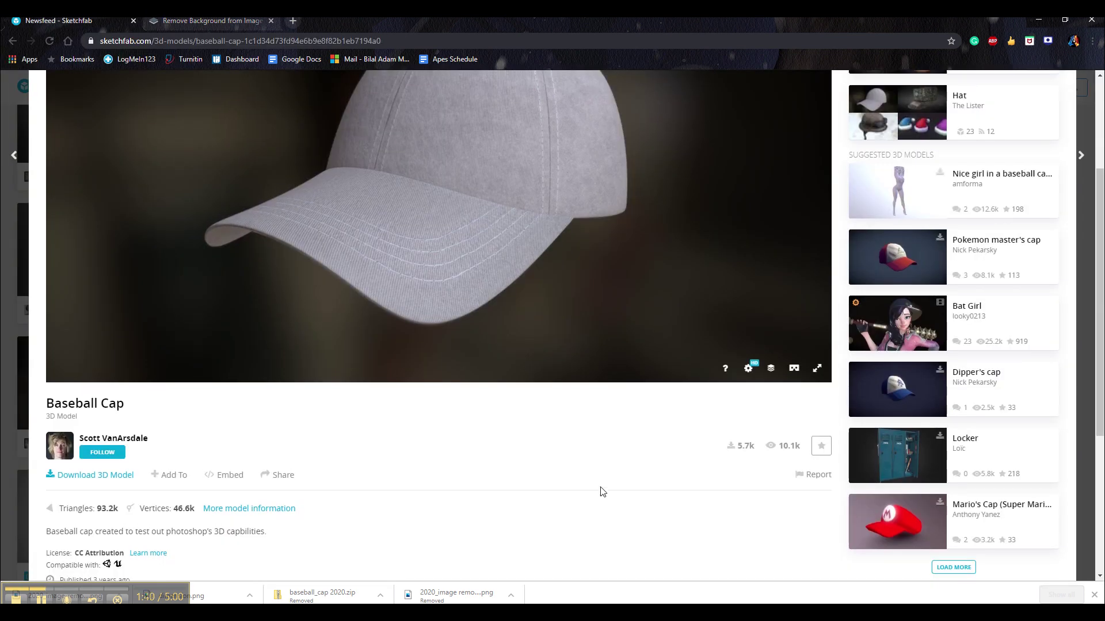
scroll(601, 483, up, 3)
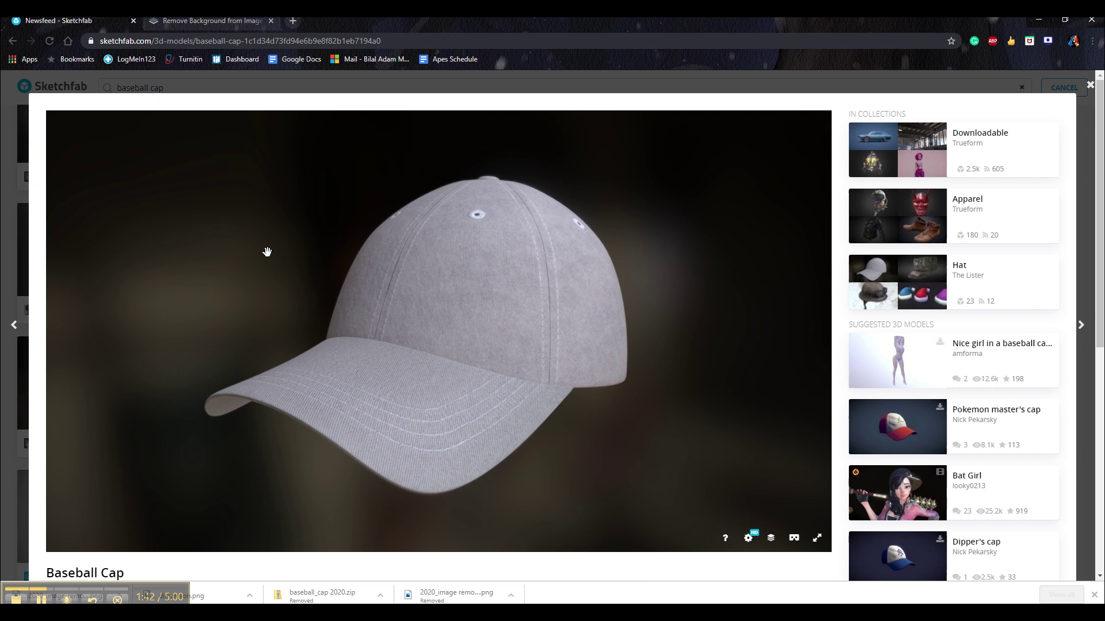
click(1089, 85)
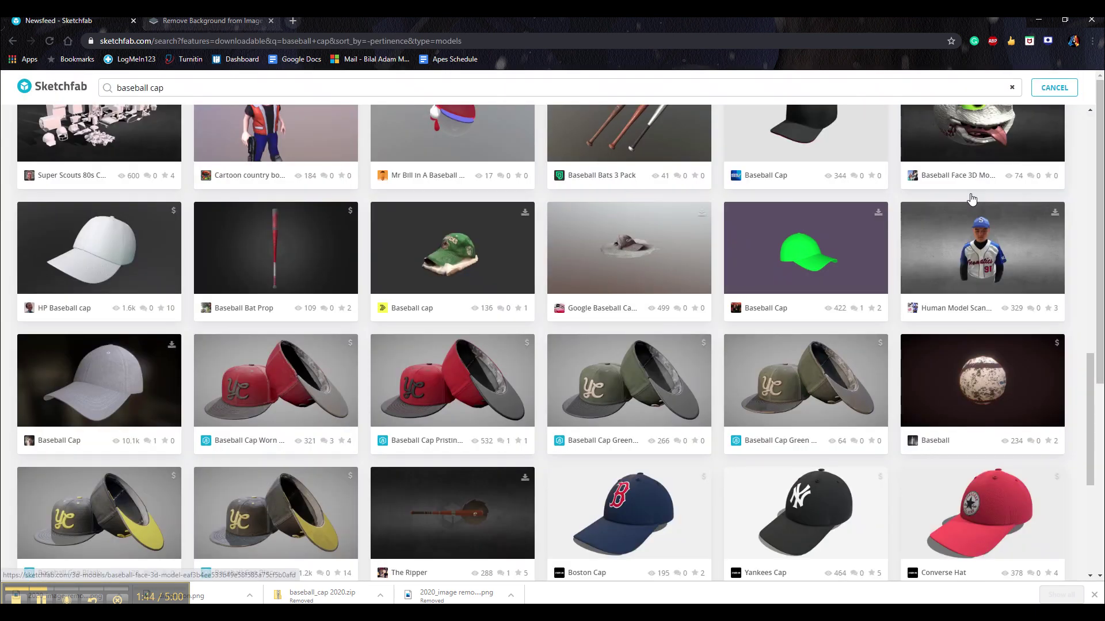
scroll(432, 485, down, 1)
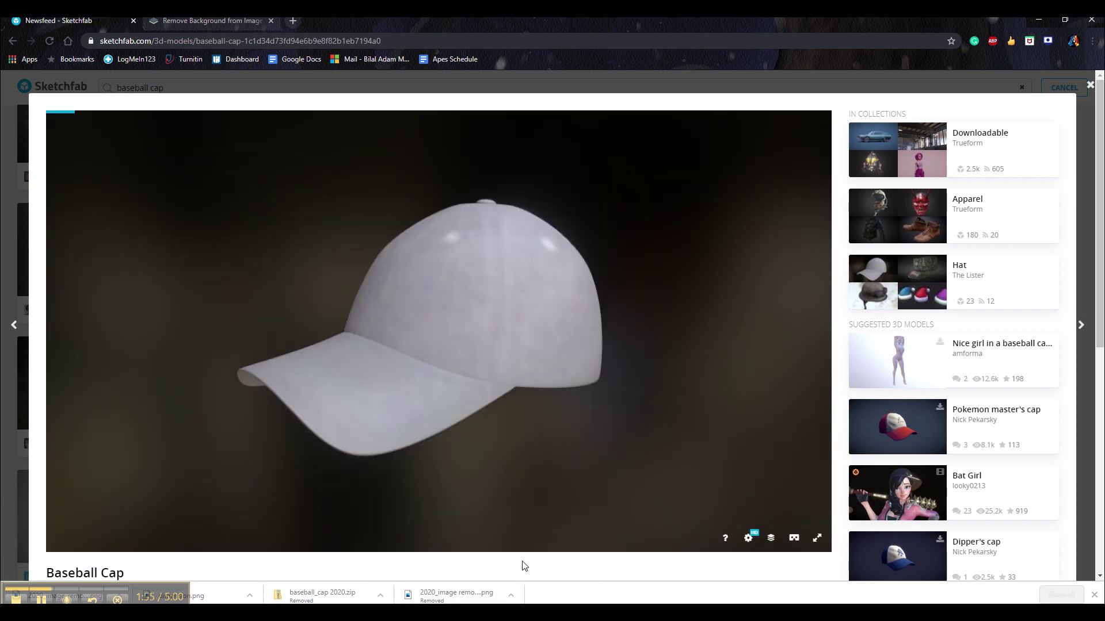
scroll(524, 567, down, 1)
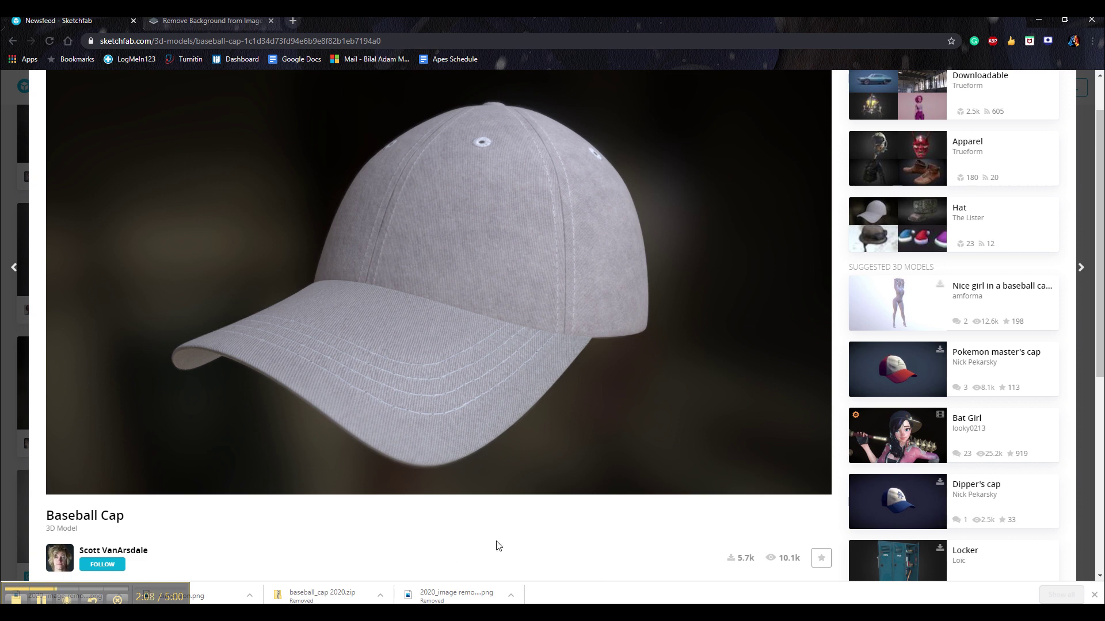
scroll(403, 520, down, 1)
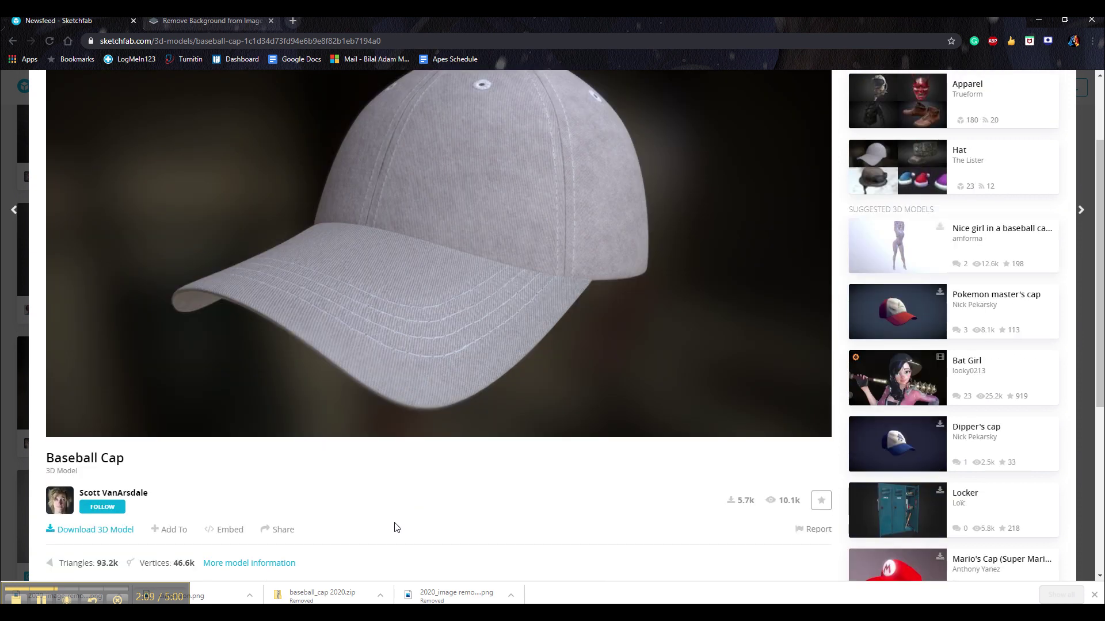
Step: Download the Baseball Cap's autoconverted glTF as baseball_cap.zip into D:\Goneedle
click(95, 530)
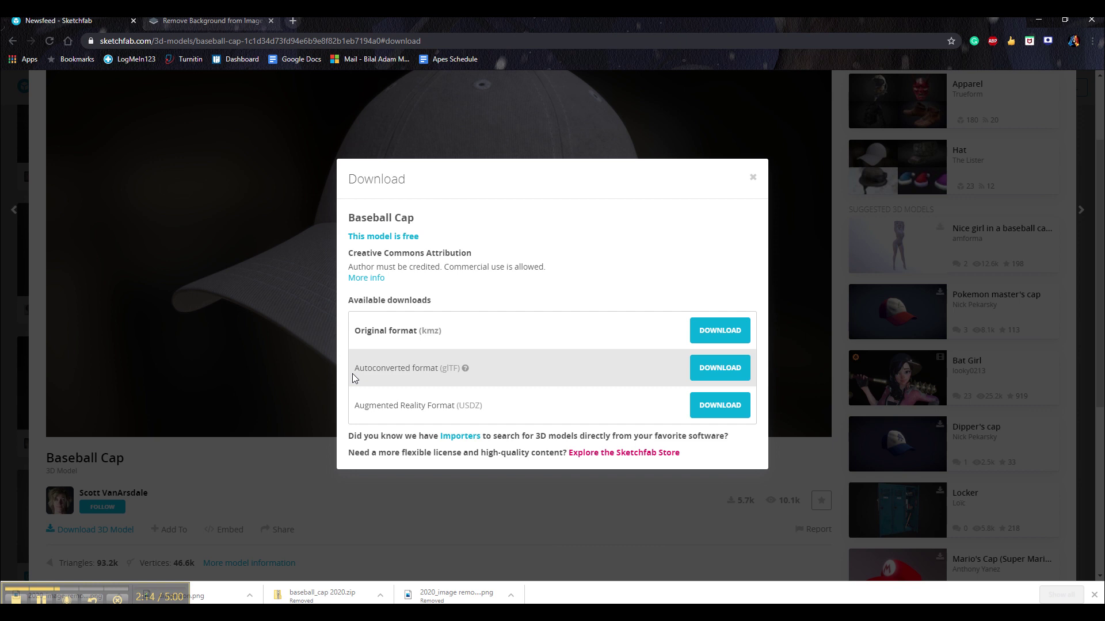
drag(354, 369, 463, 372)
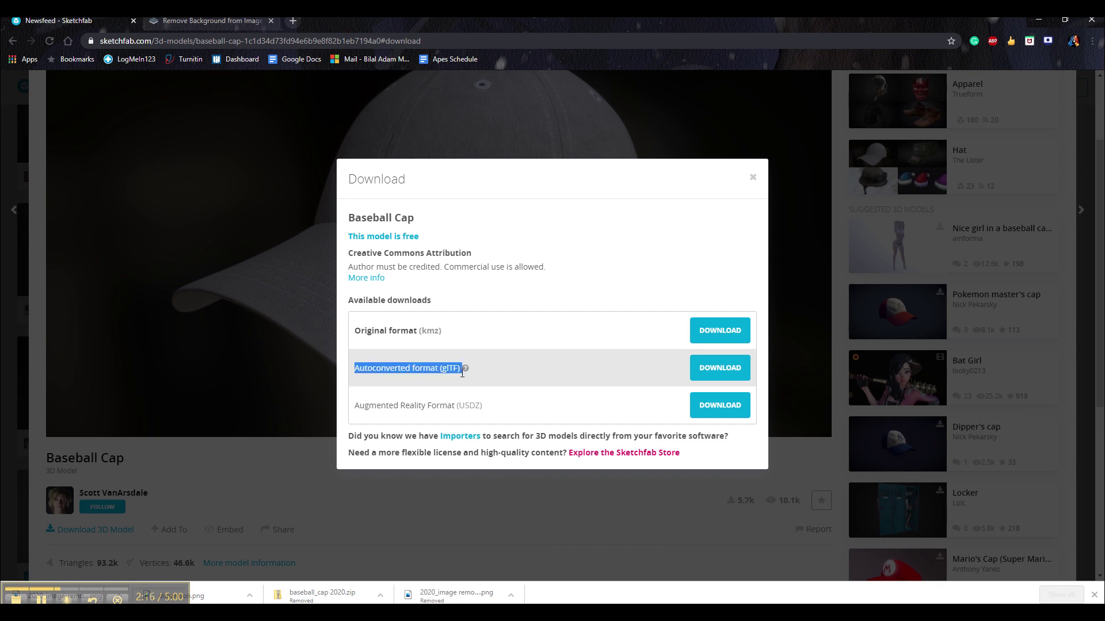
click(721, 367)
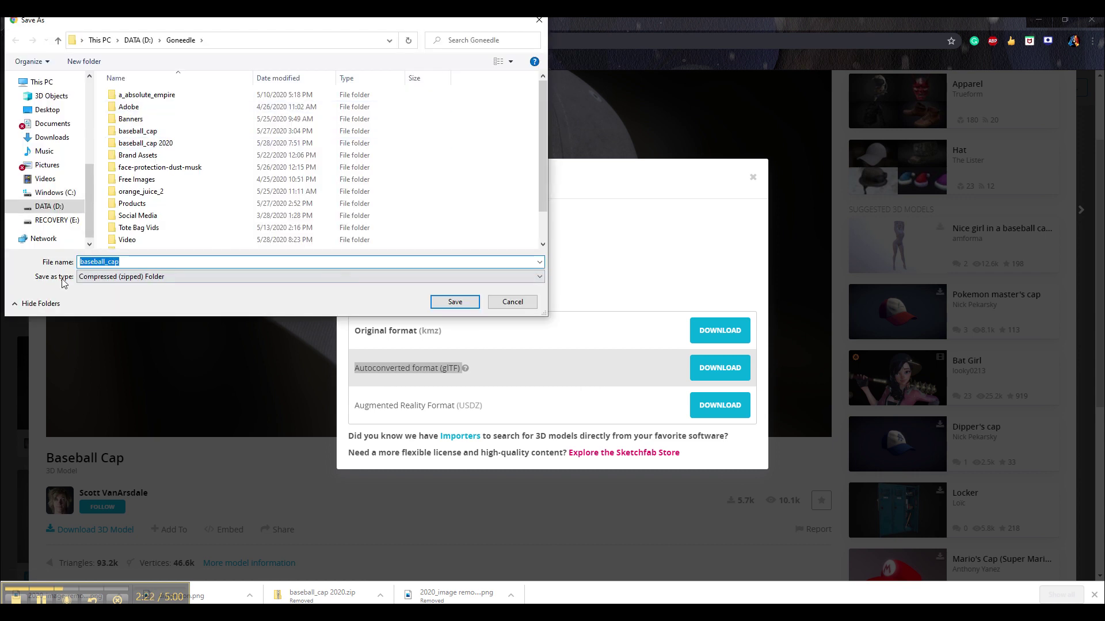
click(444, 301)
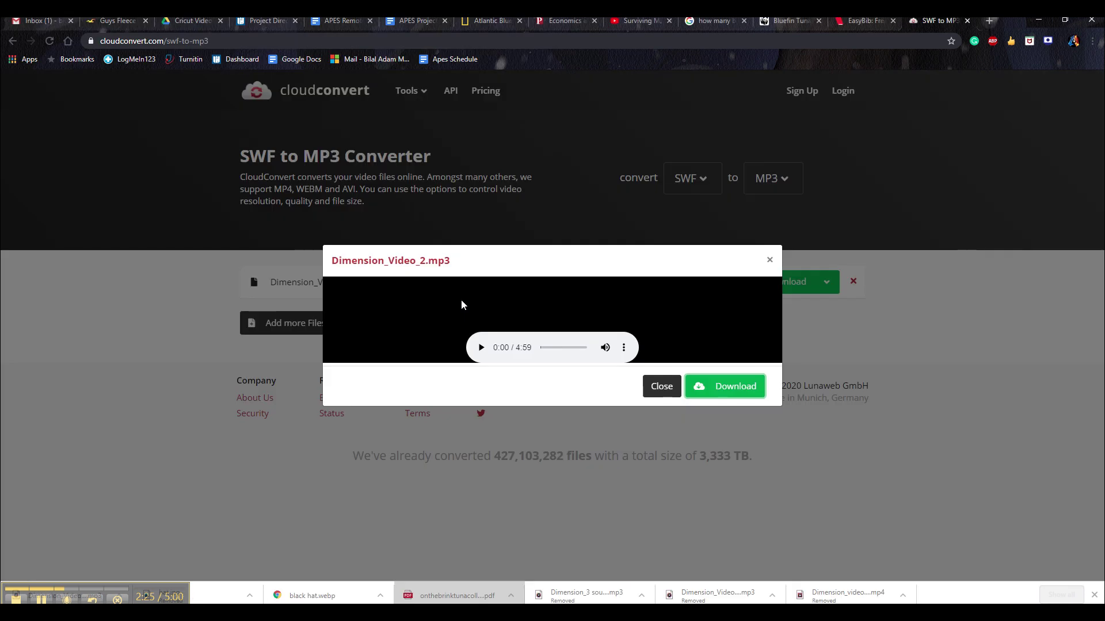
Step: Return to Sketchfab and open the options for the downloaded baseball_cap.zip
drag(160, 592, 163, 502)
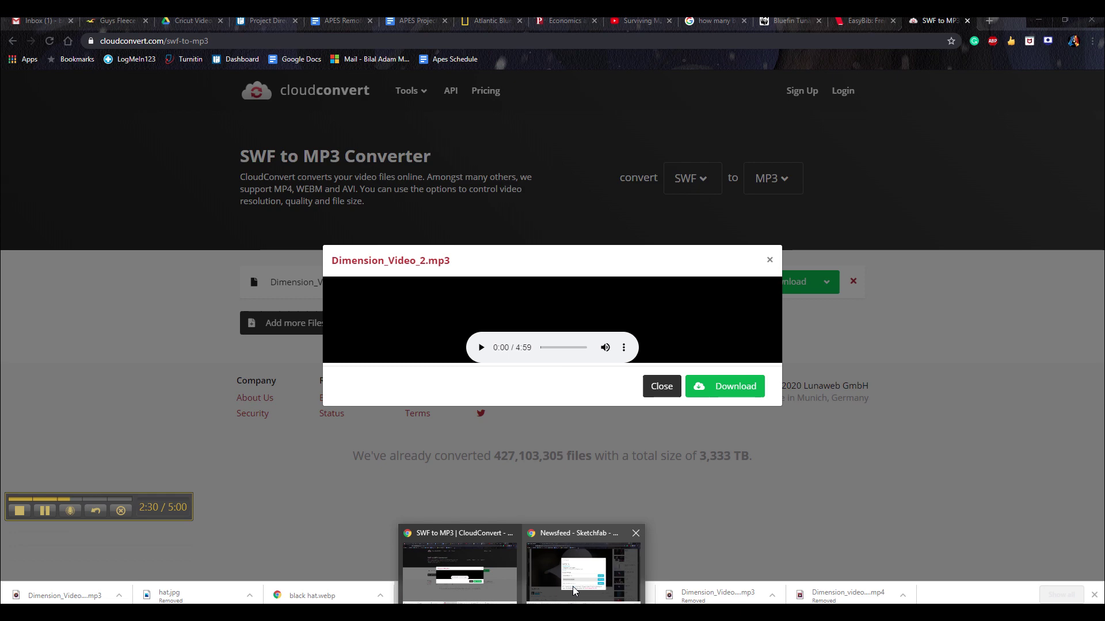
click(572, 586)
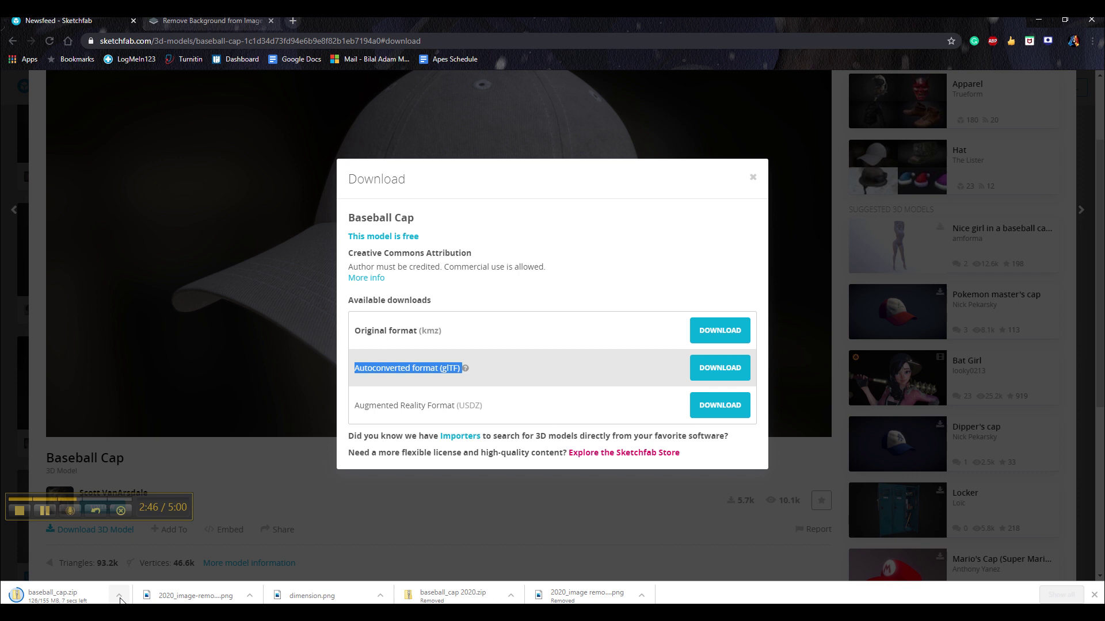
click(119, 596)
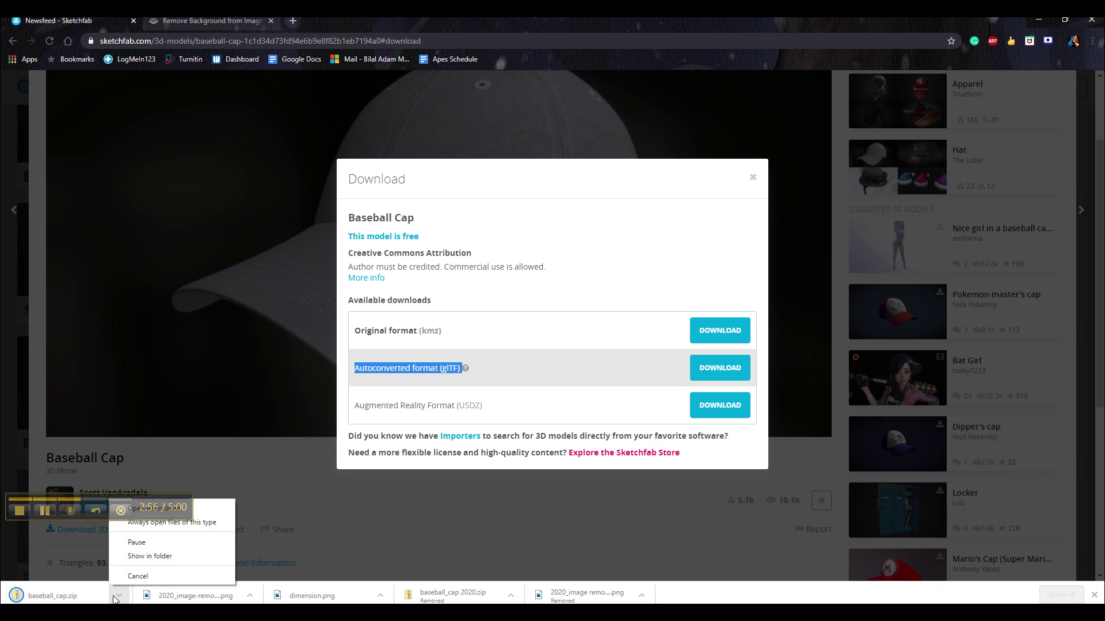
Step: Show baseball_cap.zip in its folder, leaving its file name unchanged
click(145, 556)
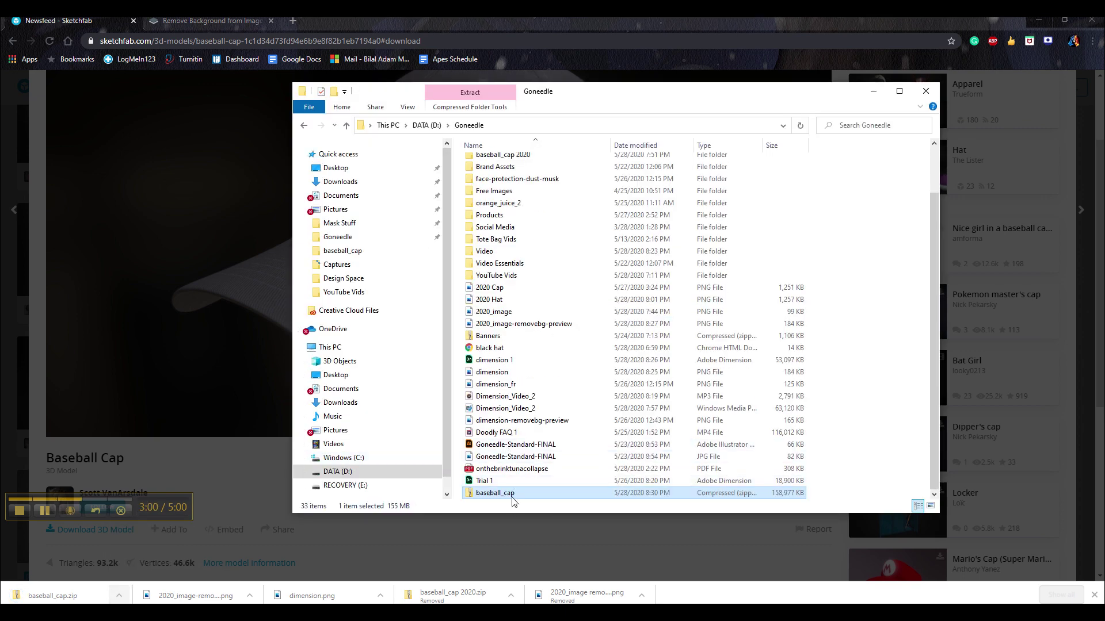
click(513, 500)
right_click(513, 498)
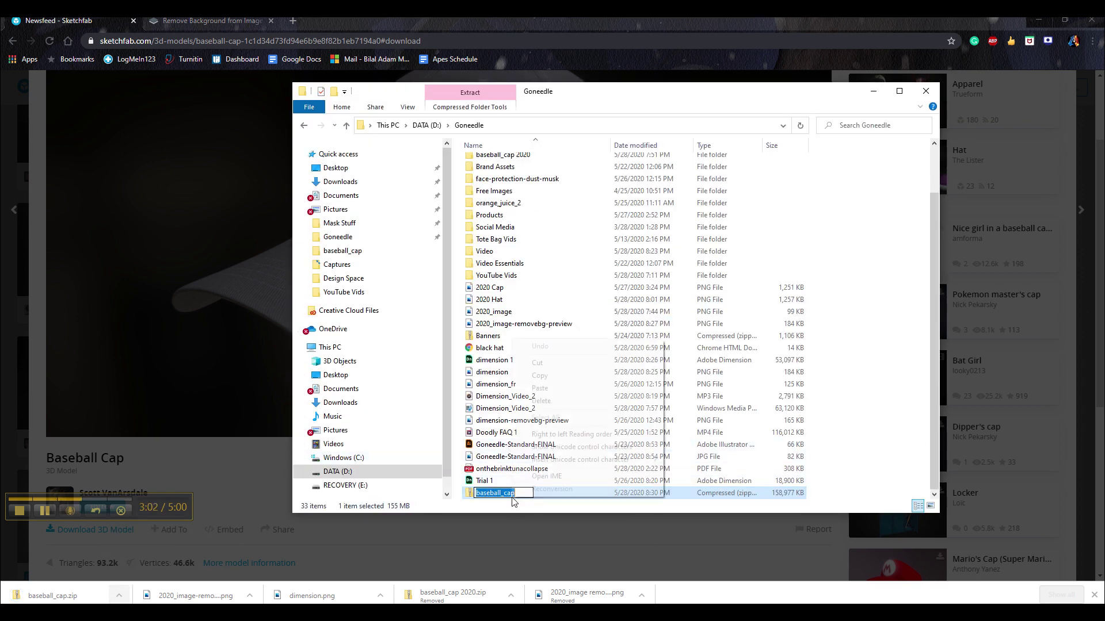
click(563, 502)
Step: Extract the archive into Goneedle, replacing existing files, check baseball_cap 2020, and close Explorer
right_click(564, 497)
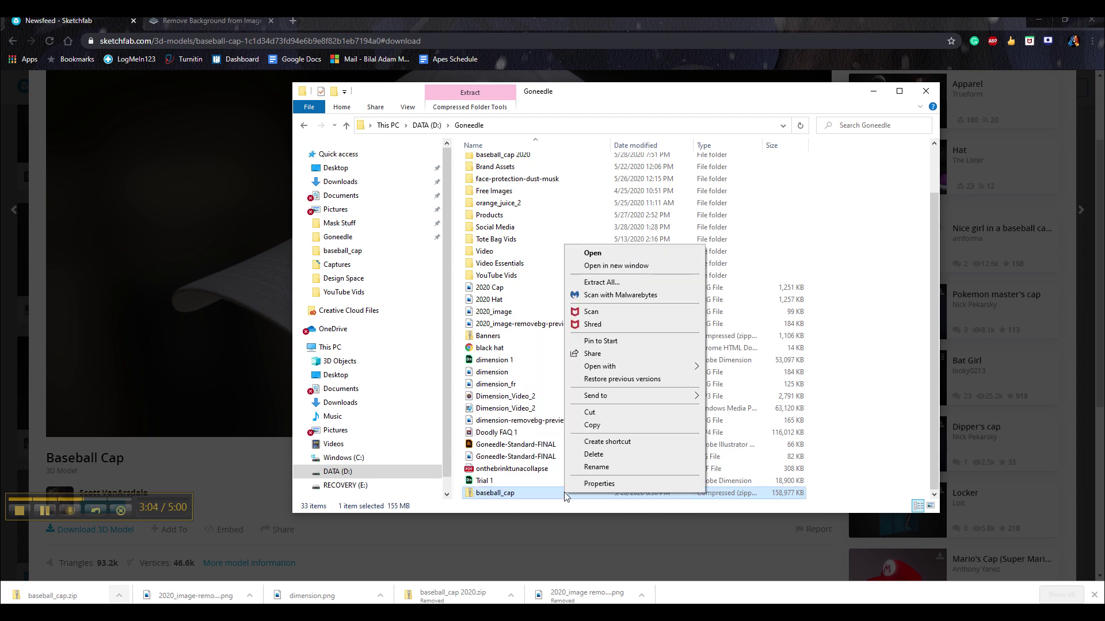
click(584, 286)
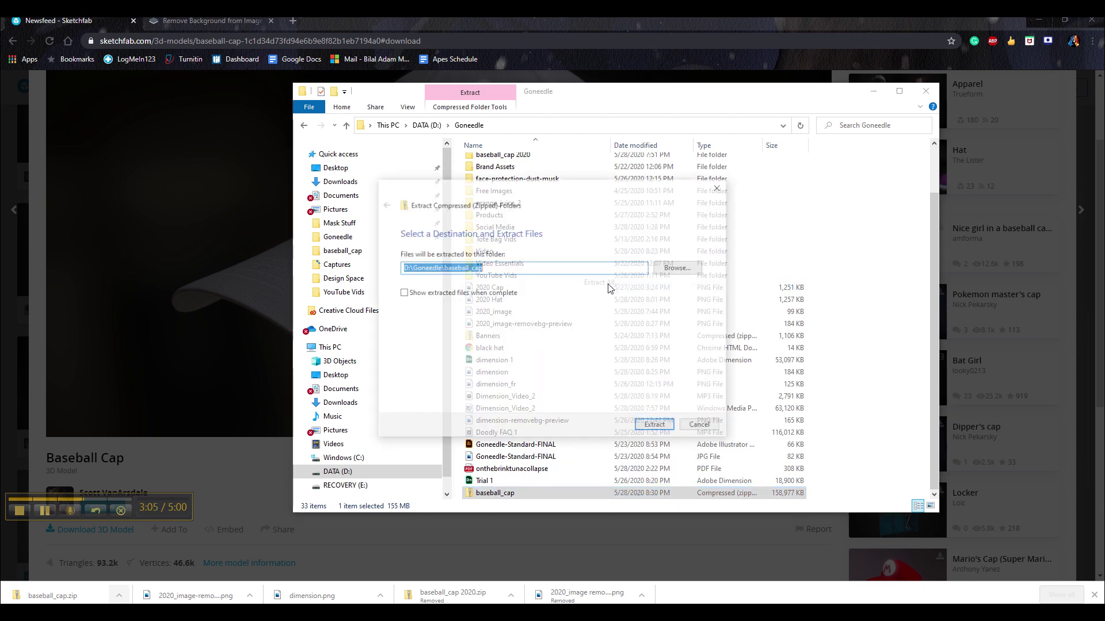
click(657, 426)
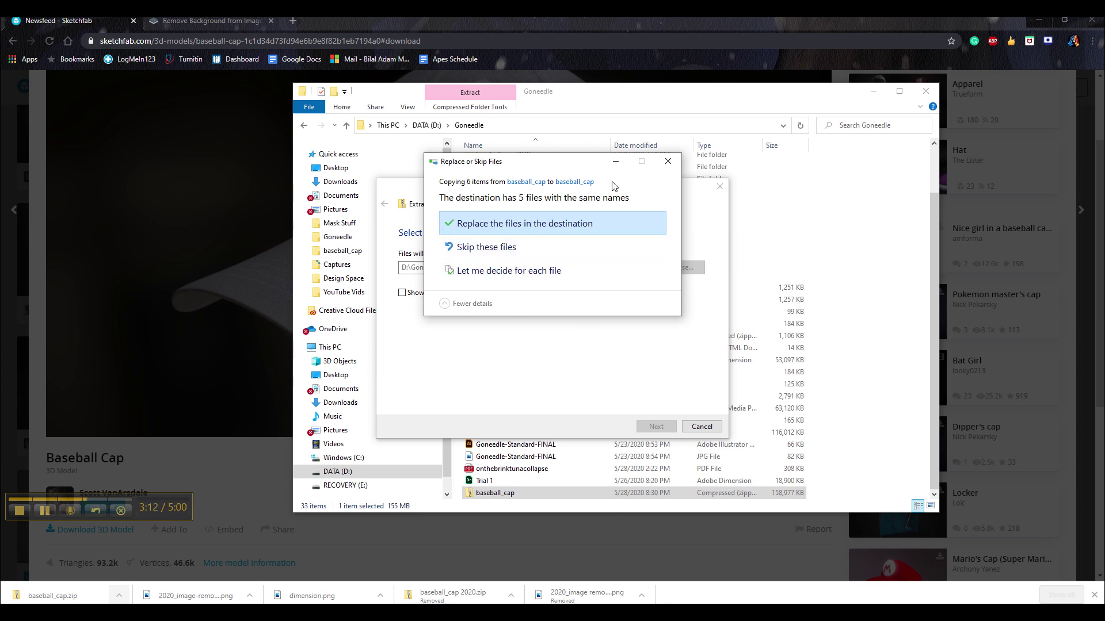
click(665, 168)
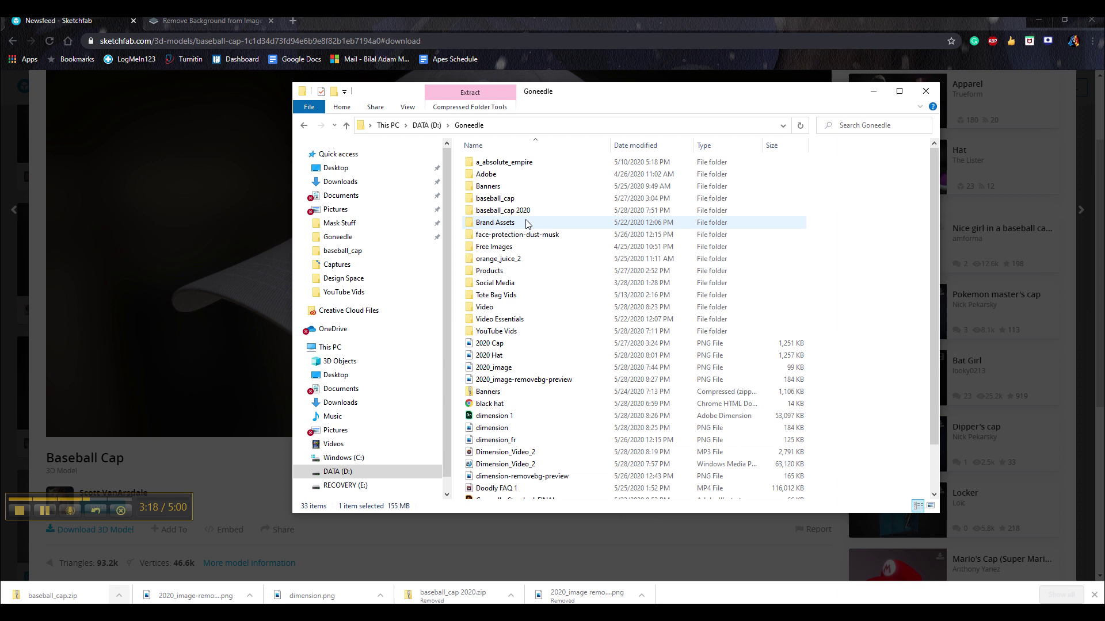
double_click(557, 211)
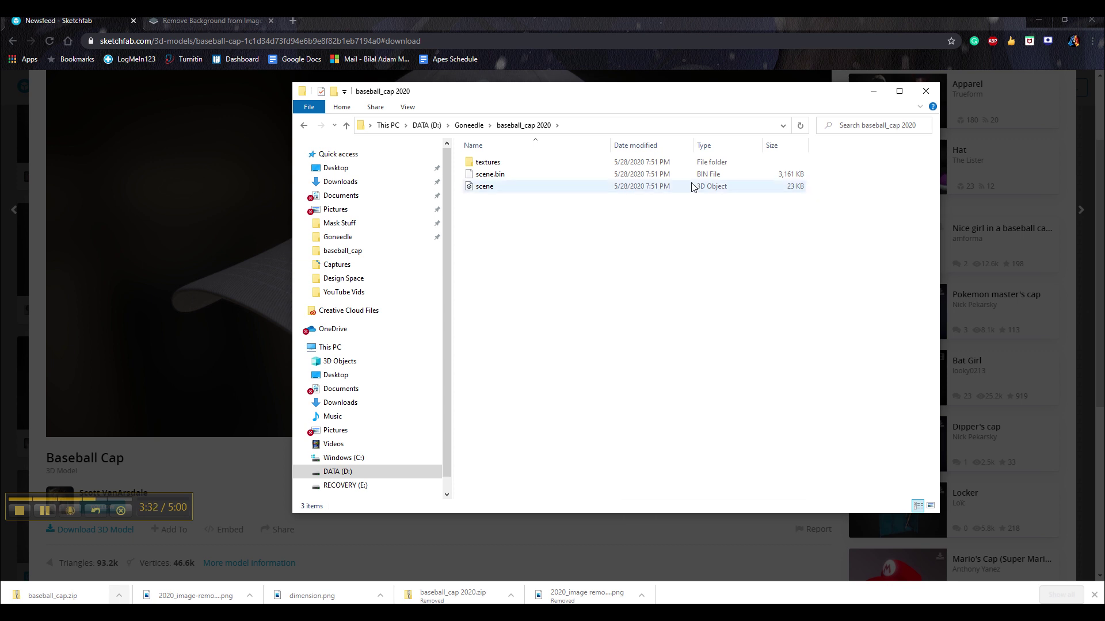
click(923, 92)
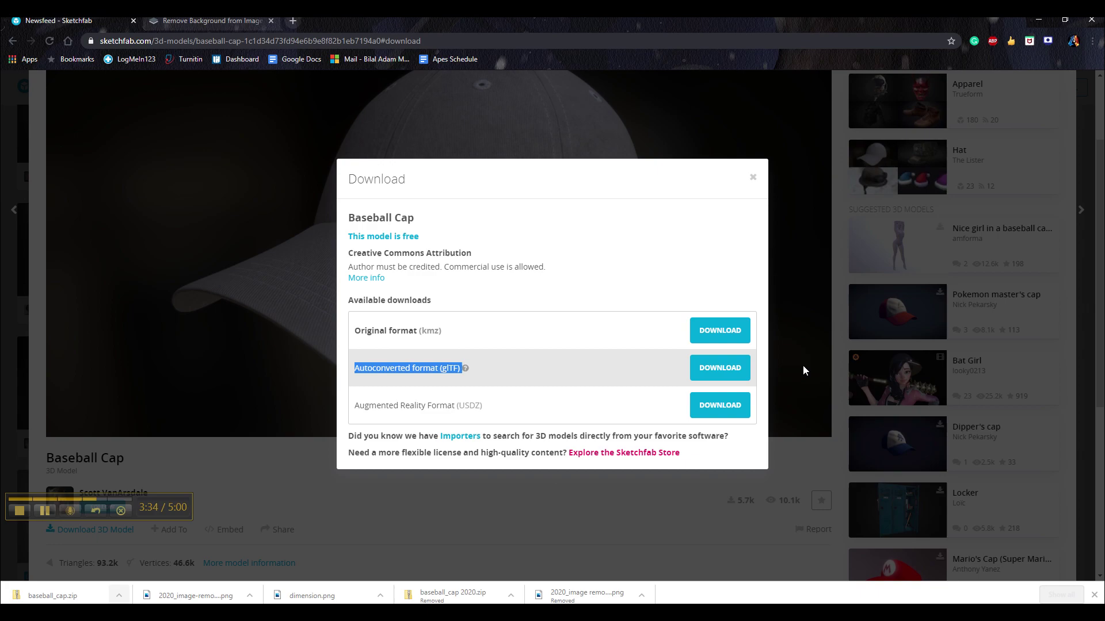
click(20, 509)
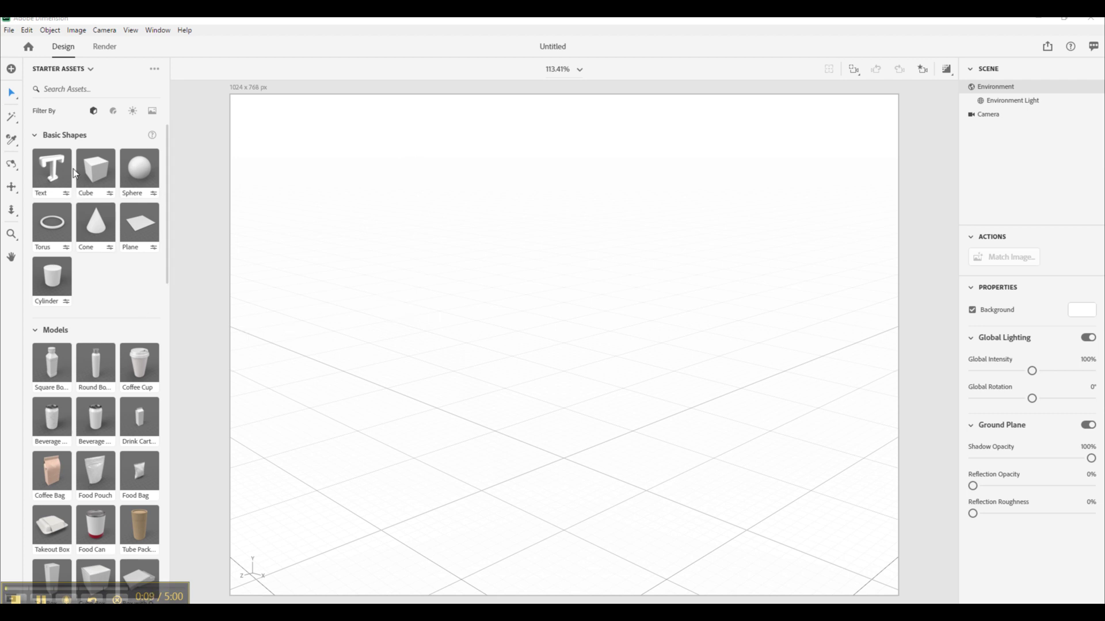
Step: Import the scene file from the baseball_cap 2020 folder as a 3D model
click(9, 69)
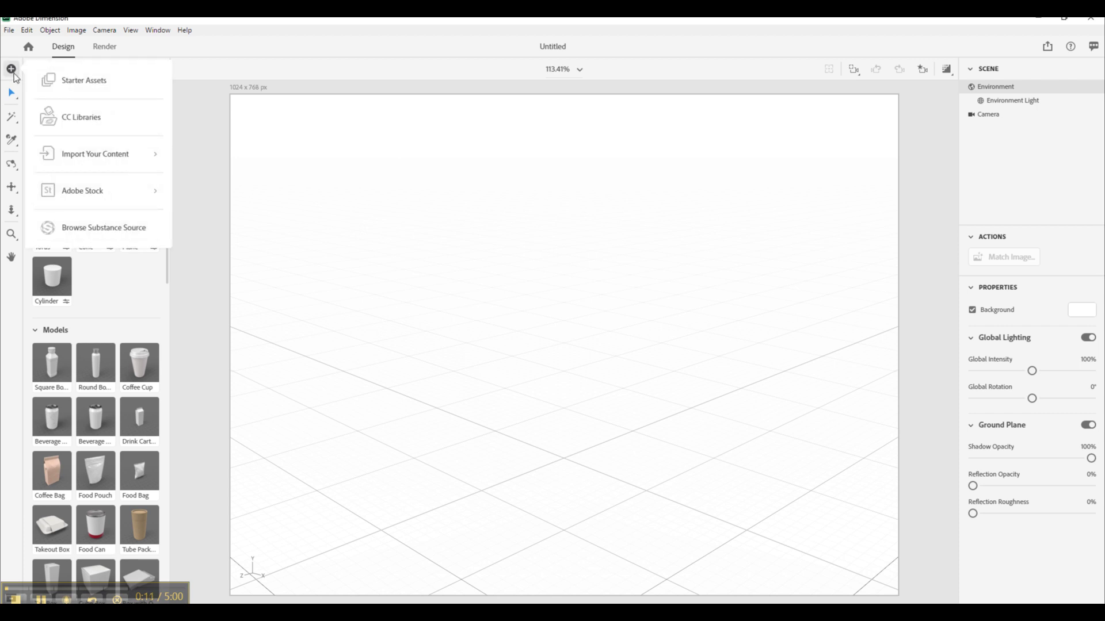
click(122, 160)
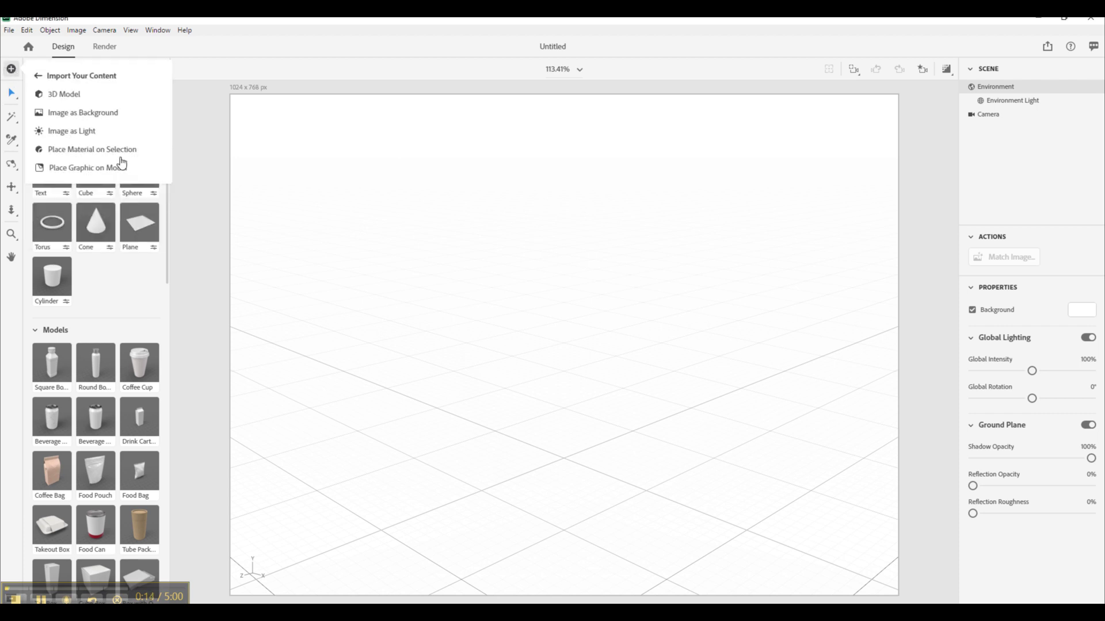
click(64, 95)
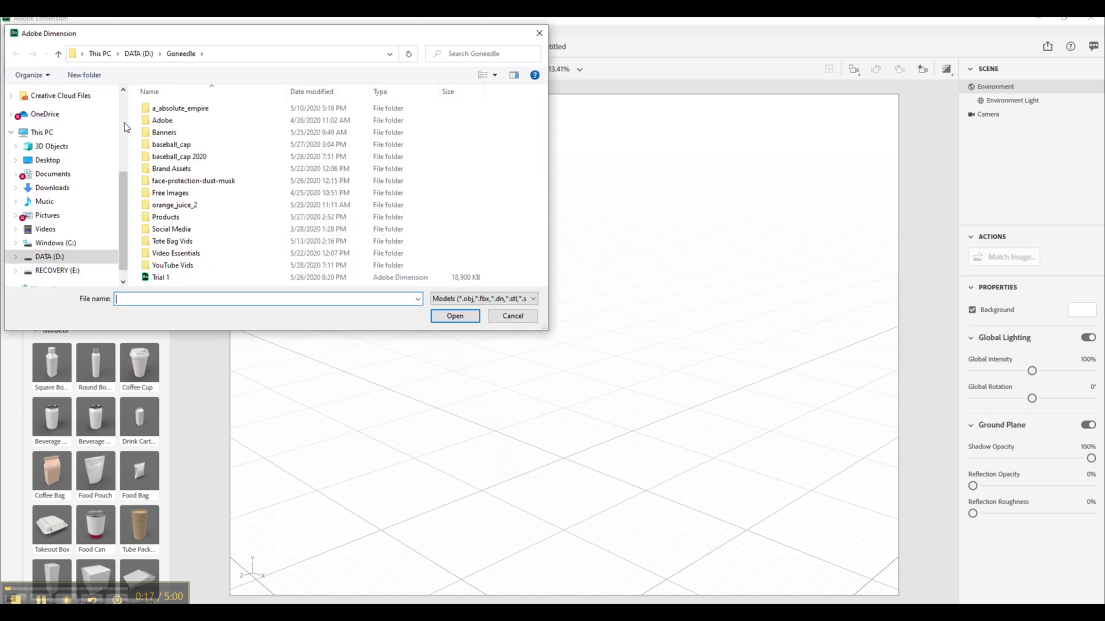
click(199, 157)
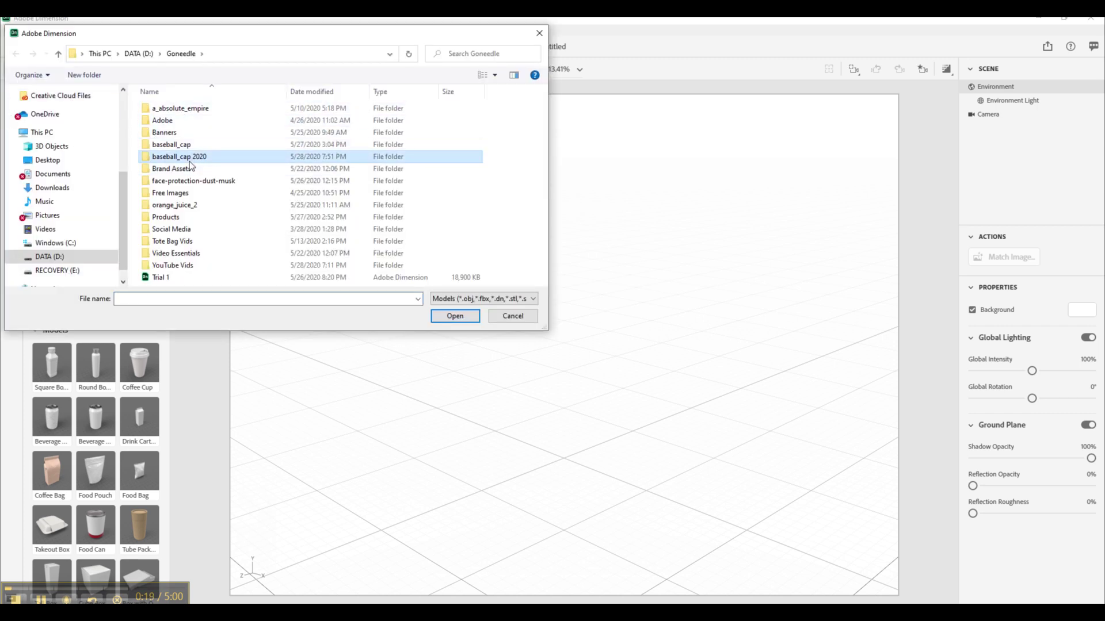
double_click(204, 159)
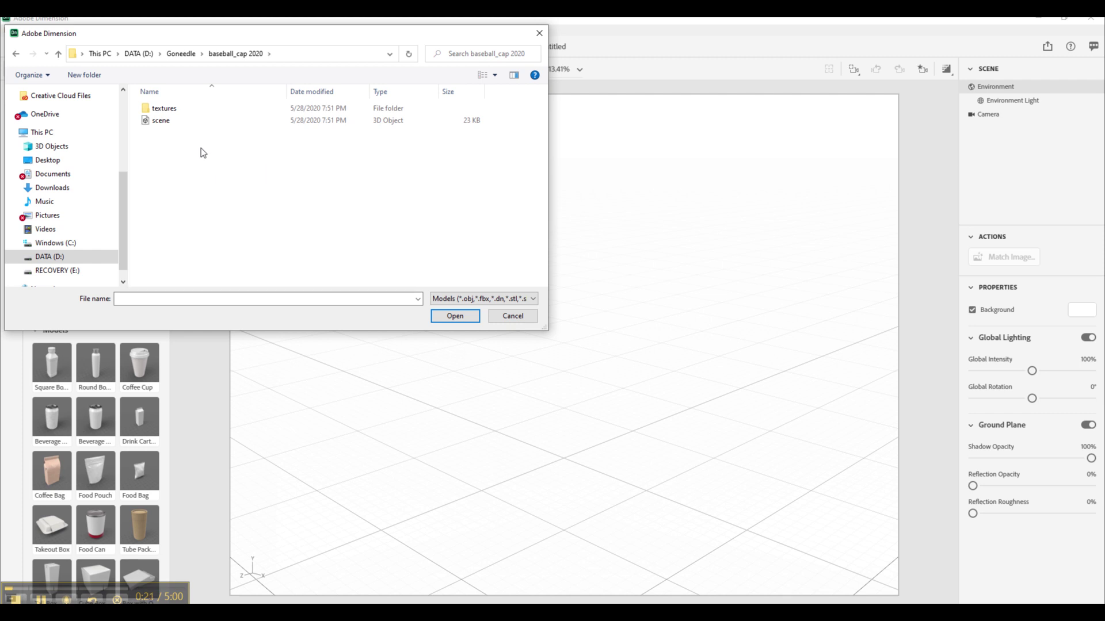
click(155, 122)
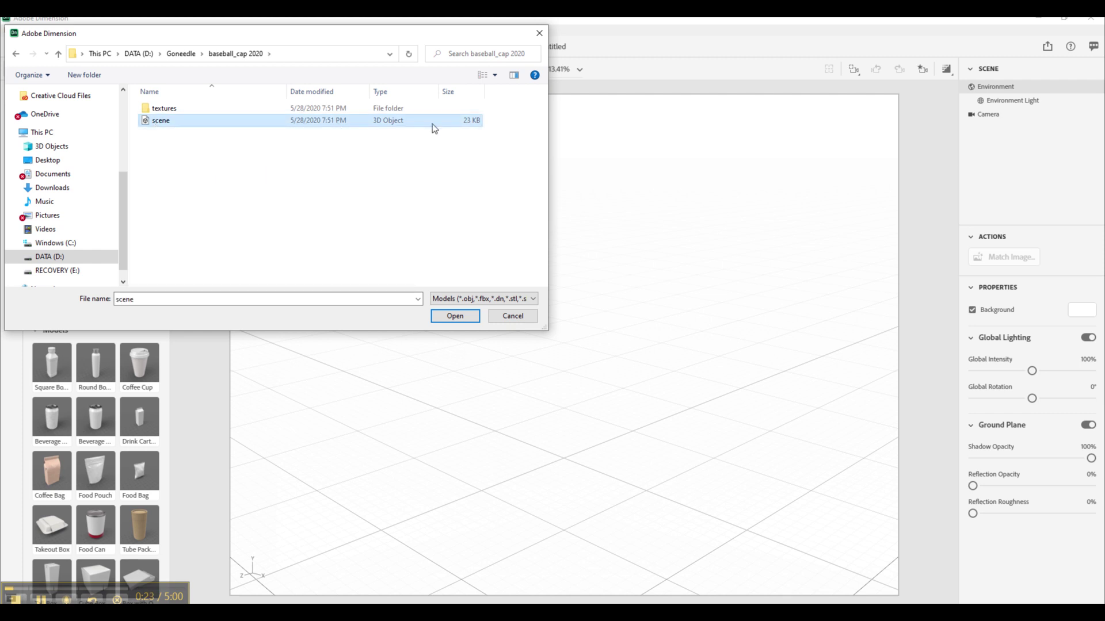
click(455, 317)
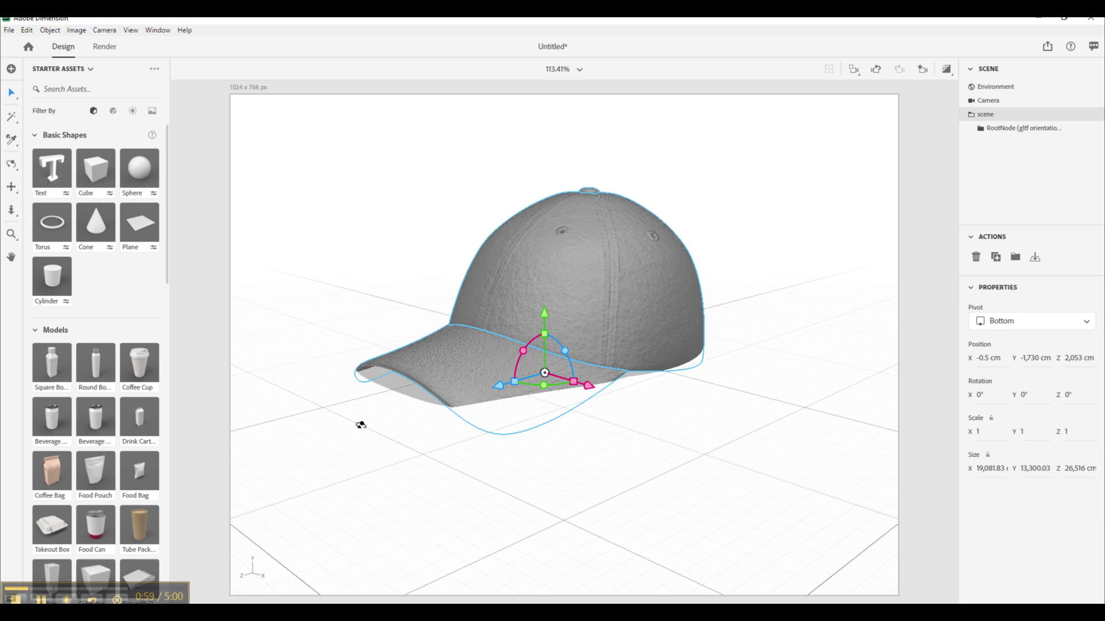
Step: Set the grey cap's Position Y to 0 cm so it sits on the ground plane
right_drag(363, 424, 387, 434)
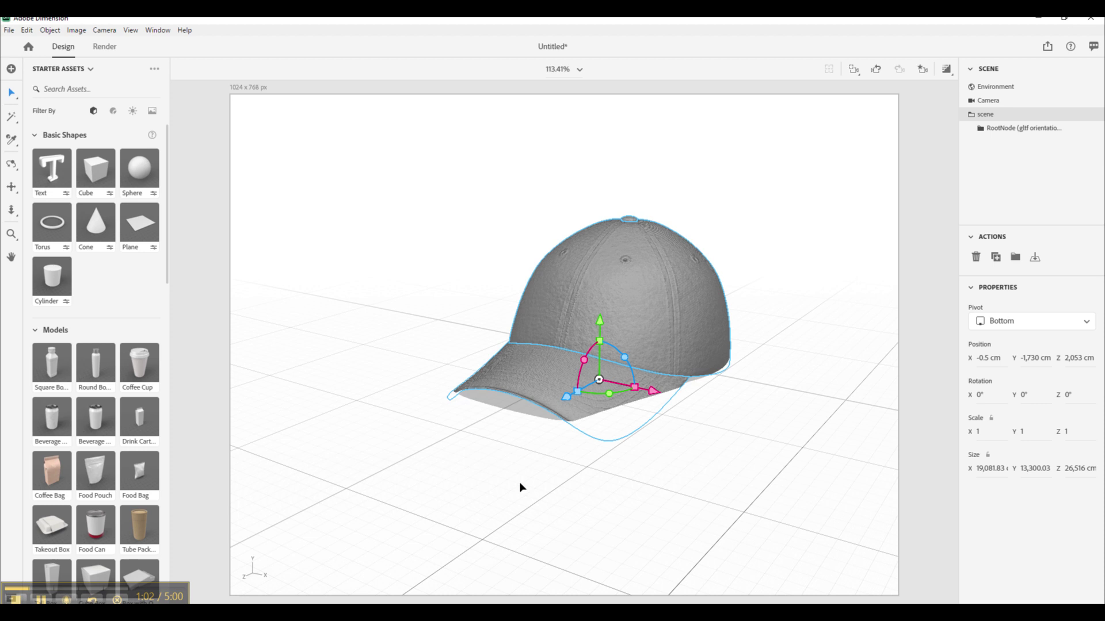
right_drag(520, 488, 654, 473)
scroll(654, 474, up, 1)
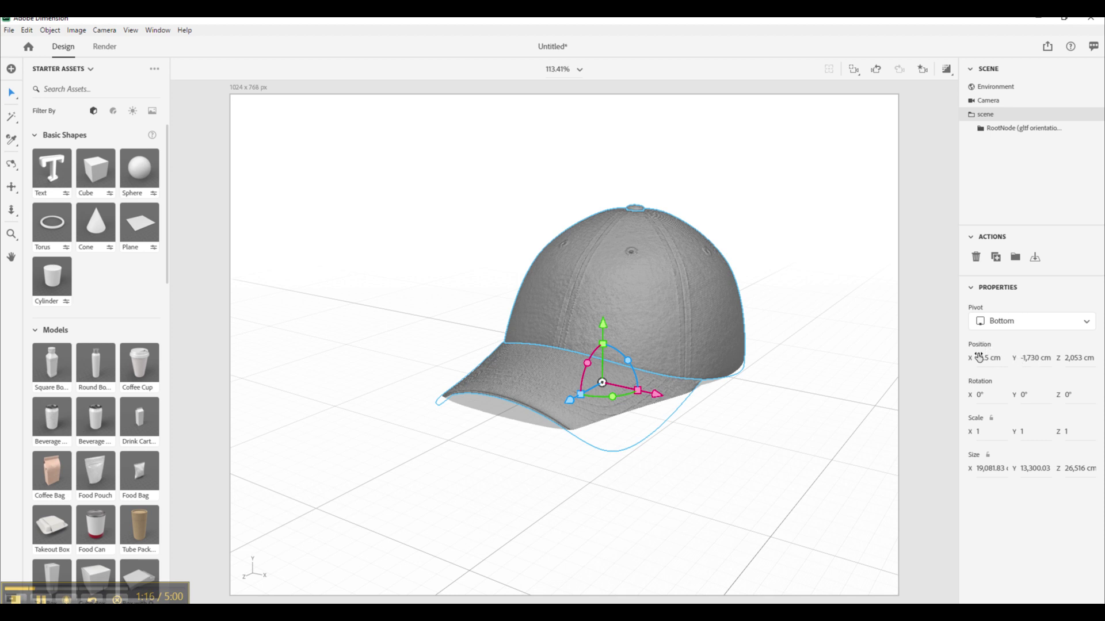
click(1034, 360)
key(Return)
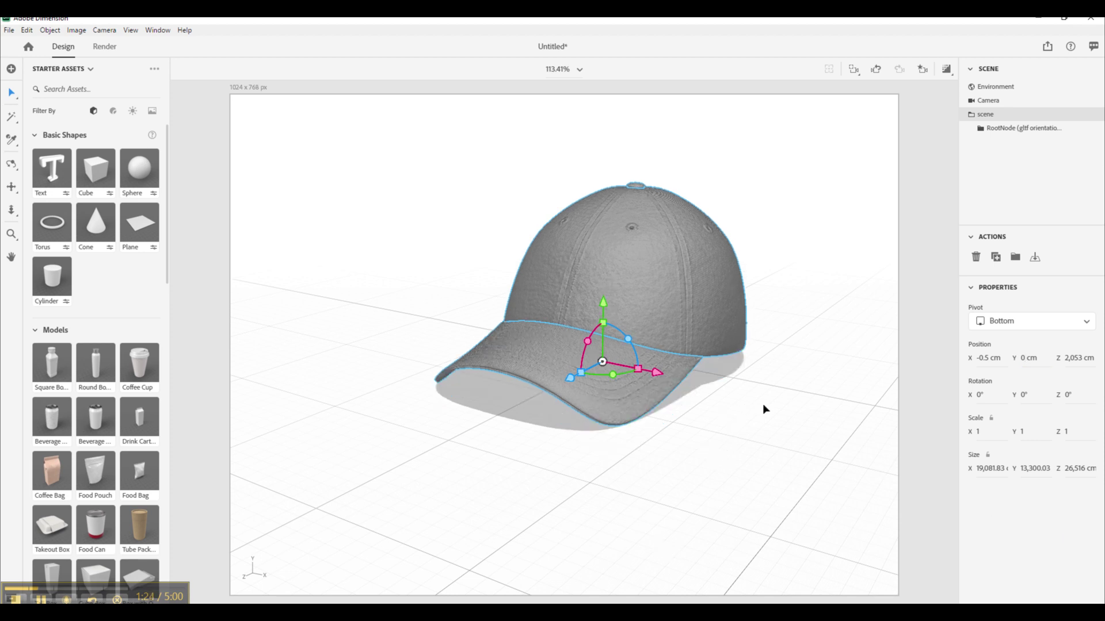
drag(777, 398, 767, 404)
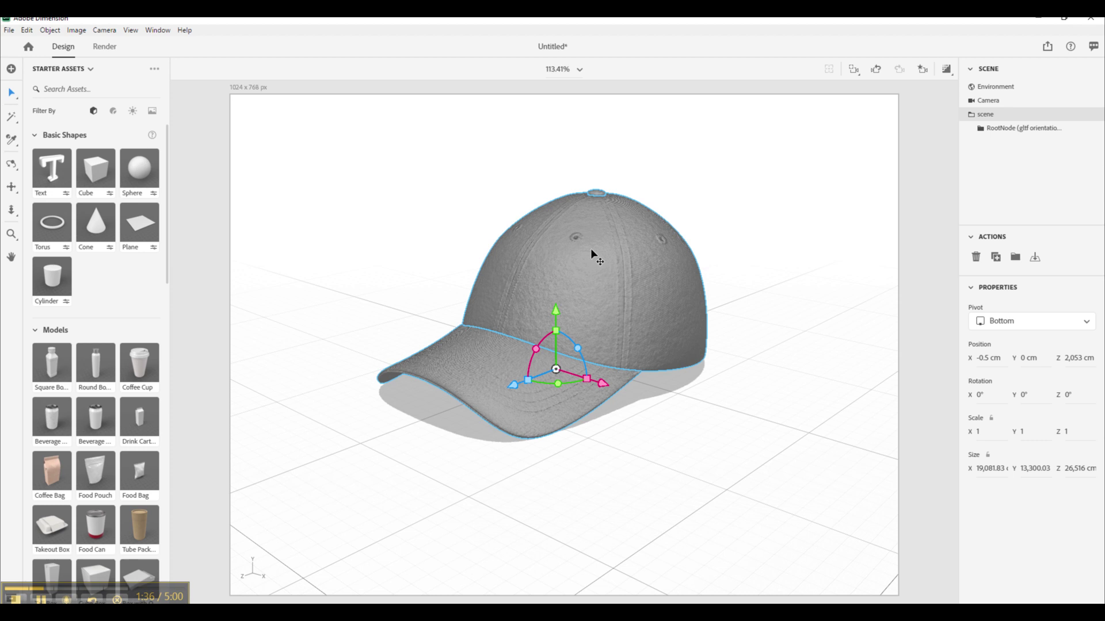
click(582, 293)
Step: Expand RootNode > RootNode > Collada visual scene > mainCap and open the baseballCap material
click(981, 129)
click(989, 143)
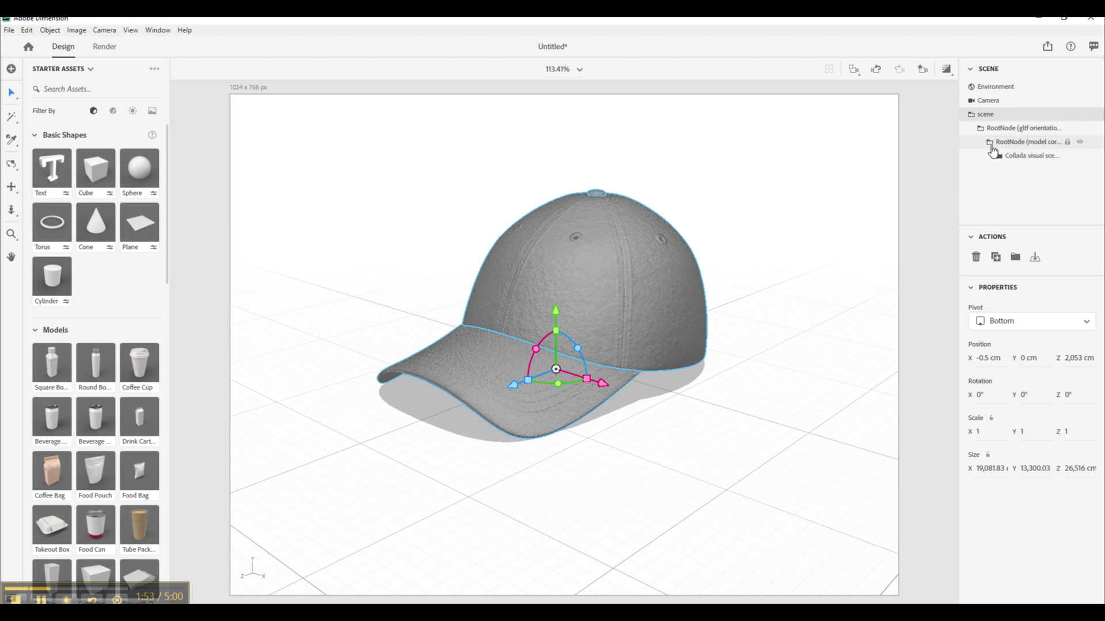
click(1000, 156)
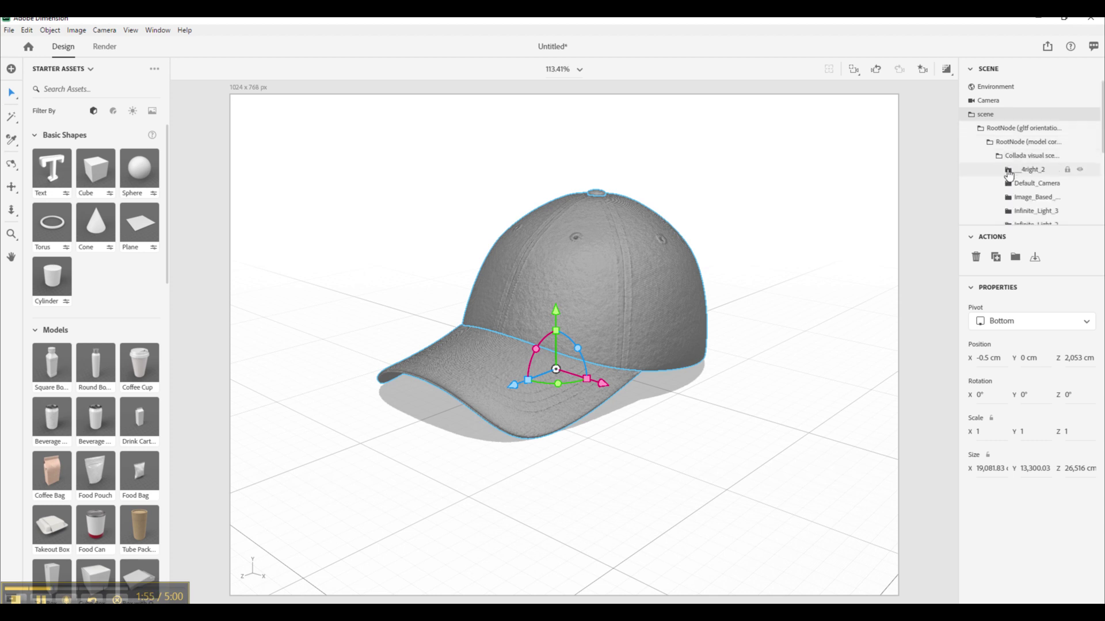
scroll(1007, 189, down, 4)
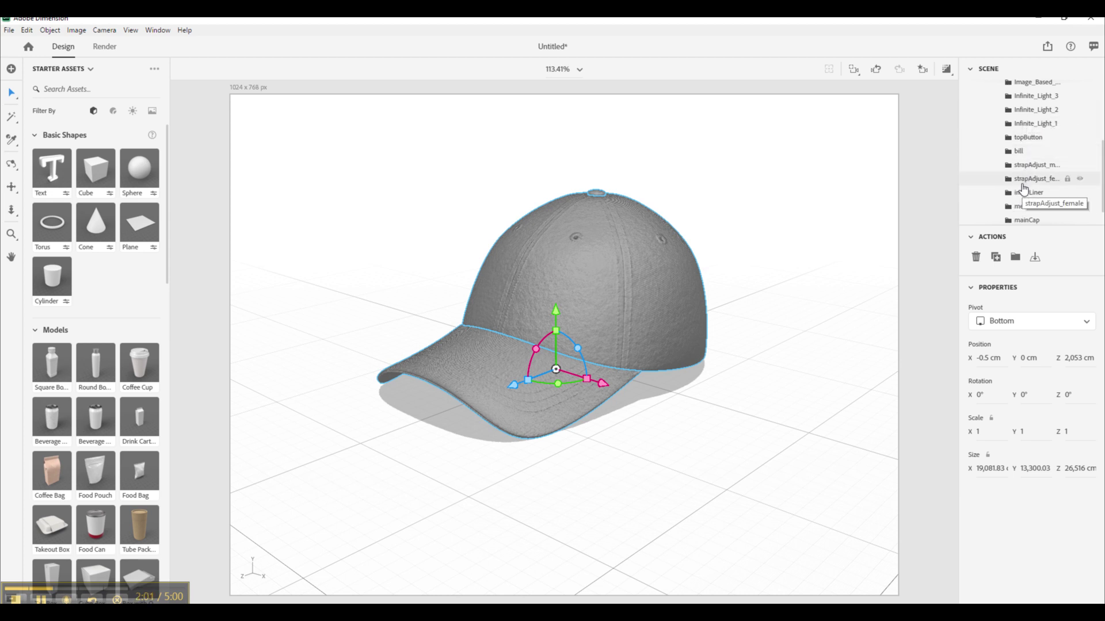
scroll(1023, 190, down, 1)
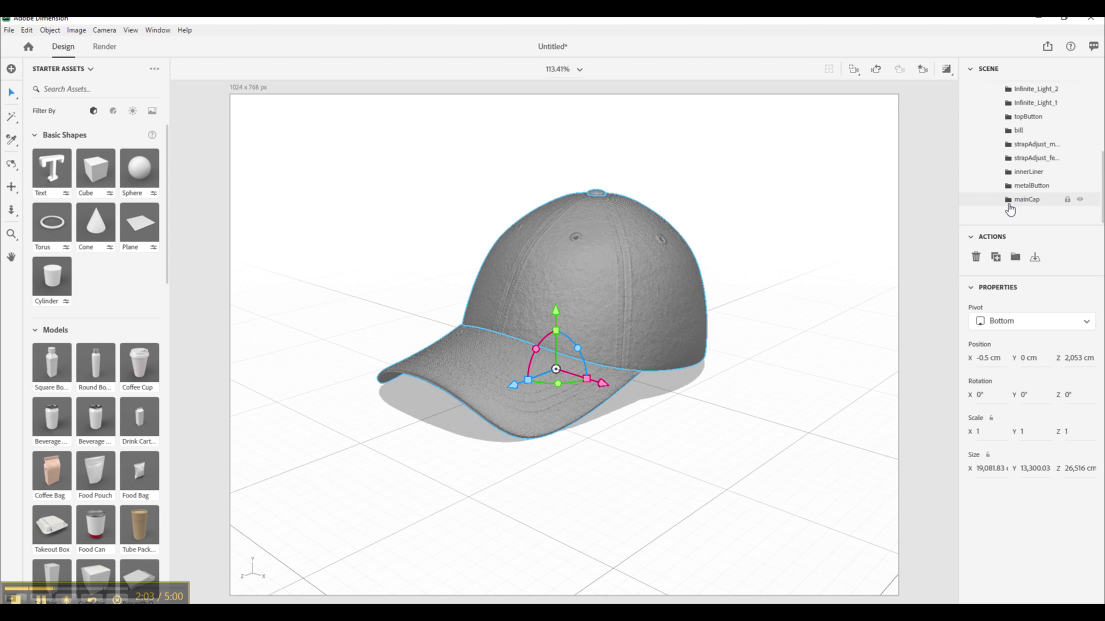
click(1008, 200)
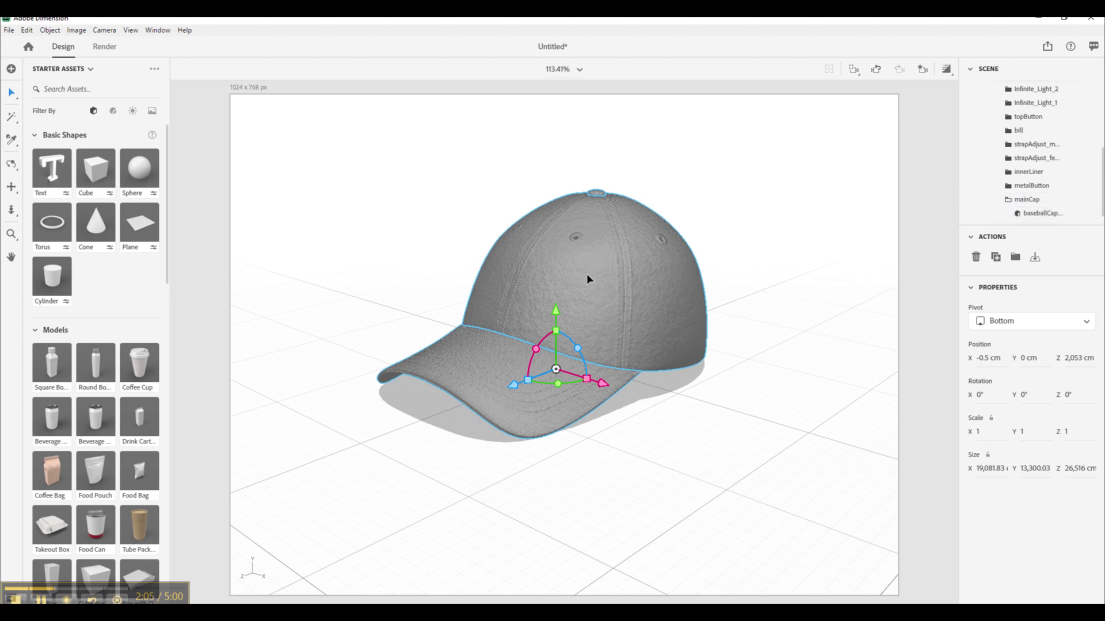
click(1041, 214)
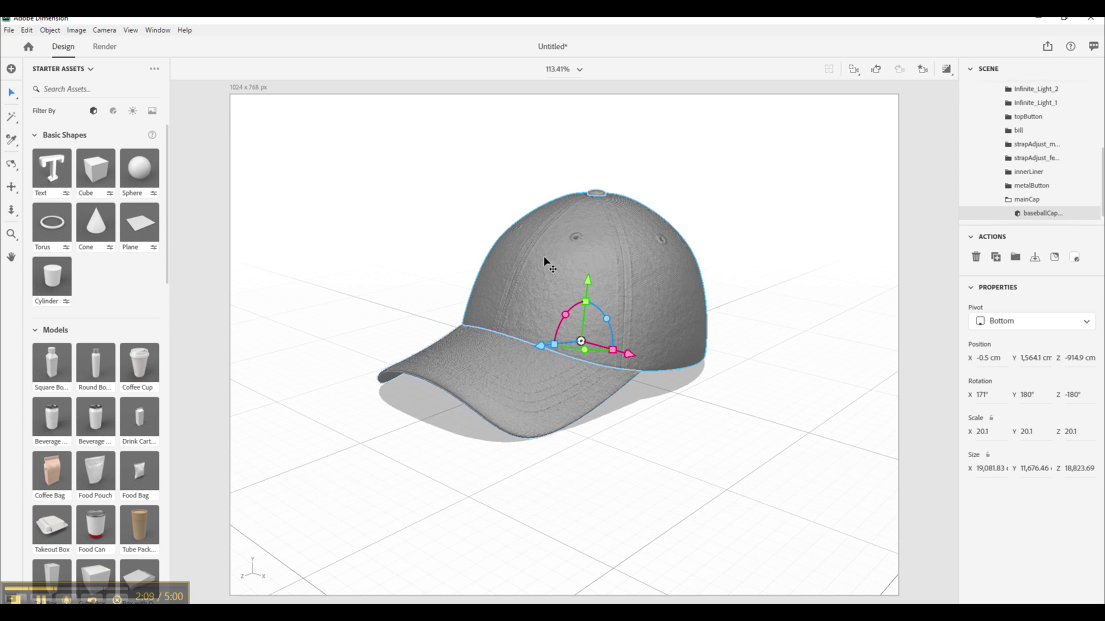
double_click(1039, 213)
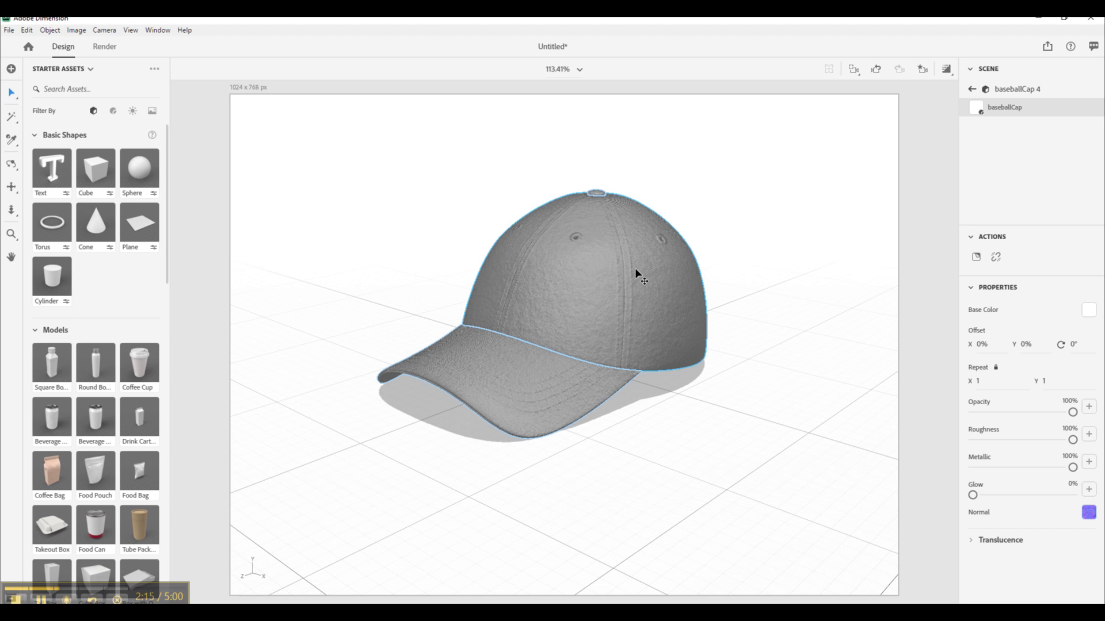
Step: Place the dimension_fr graphic from the Goneedle folder onto the cap as a decal
click(12, 70)
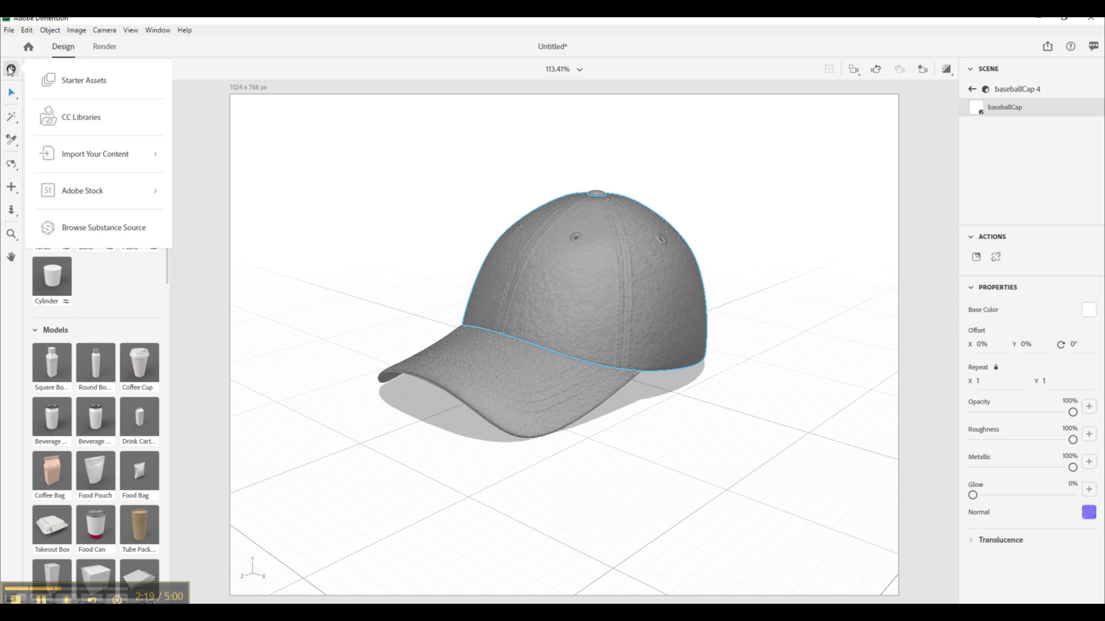
click(85, 154)
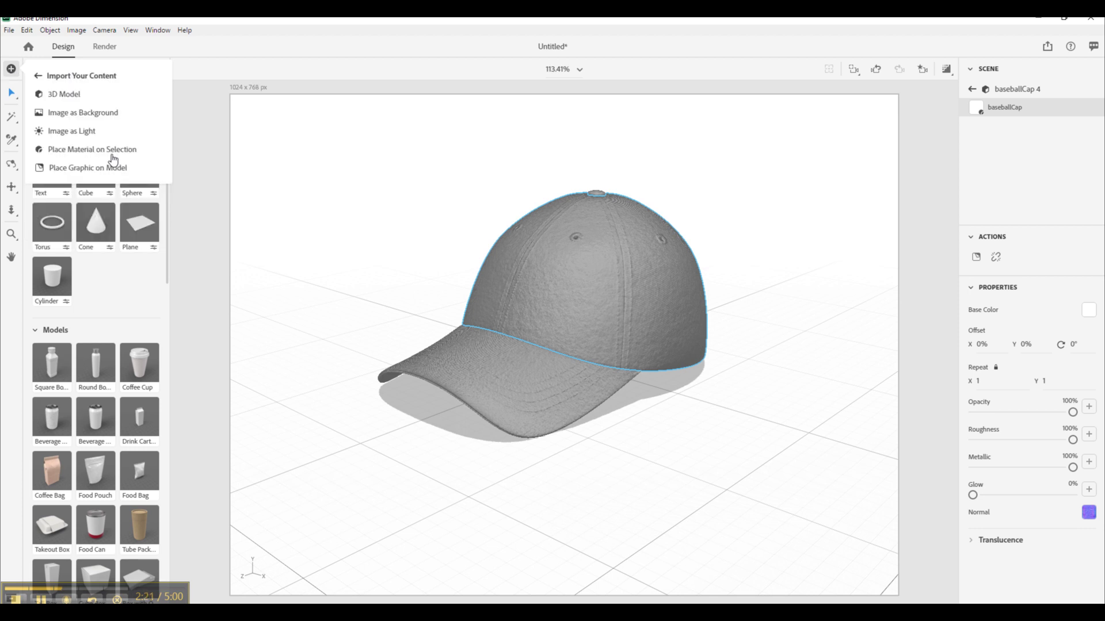
click(55, 171)
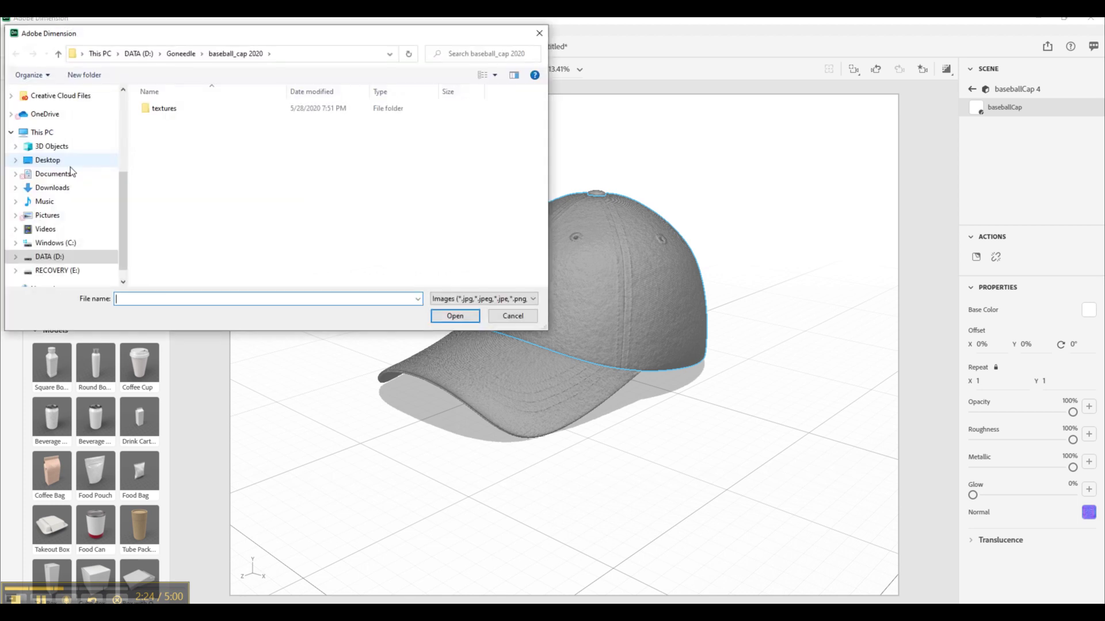
click(185, 56)
scroll(193, 118, down, 3)
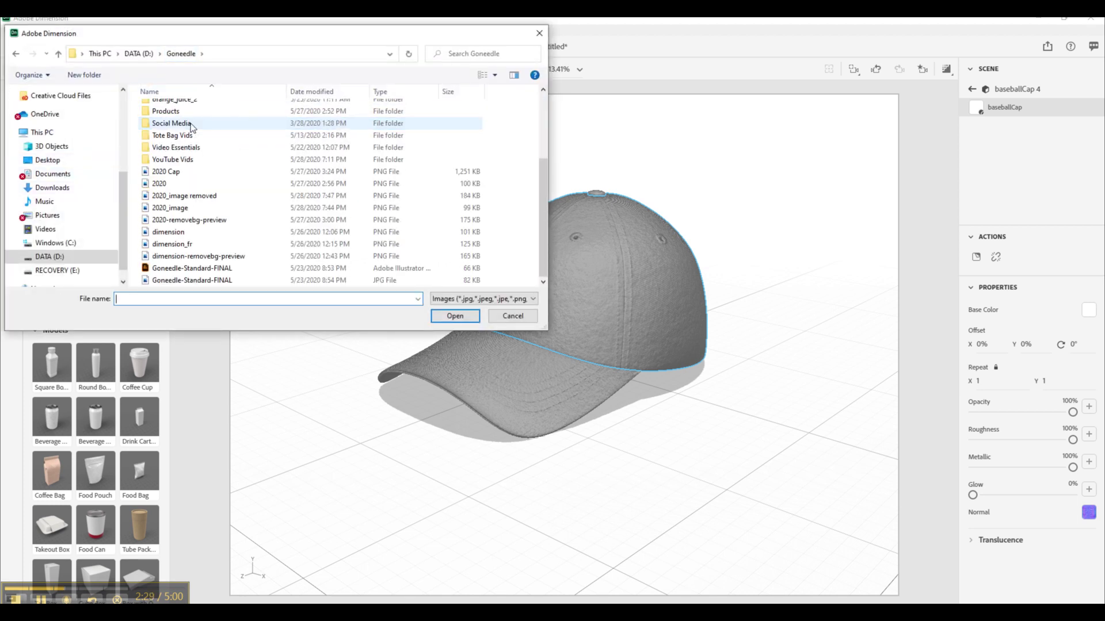
scroll(192, 128, up, 1)
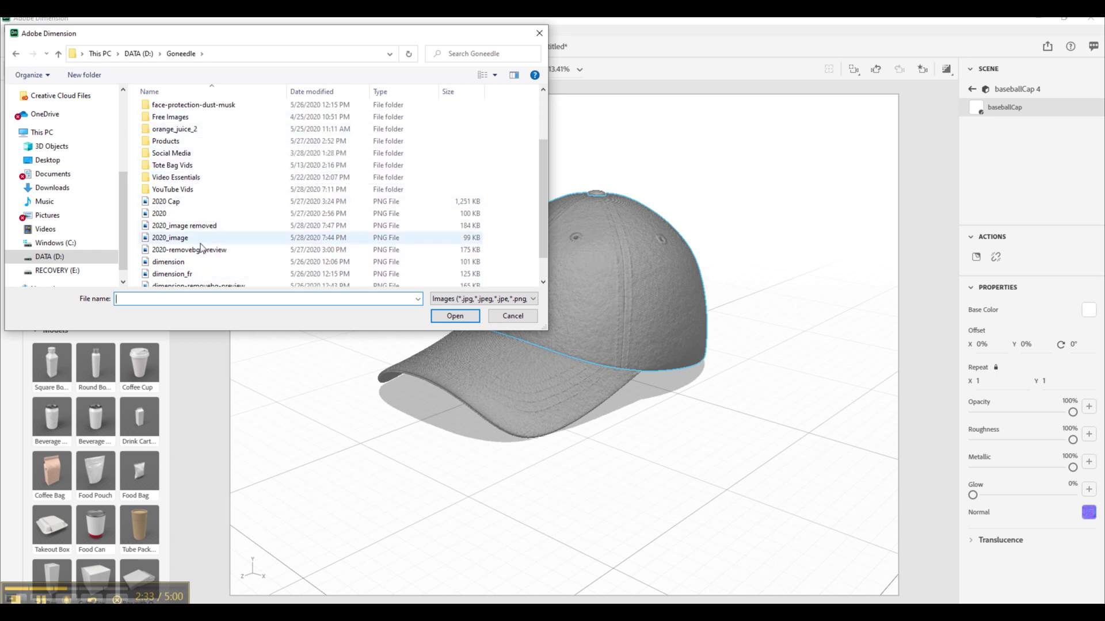
click(203, 273)
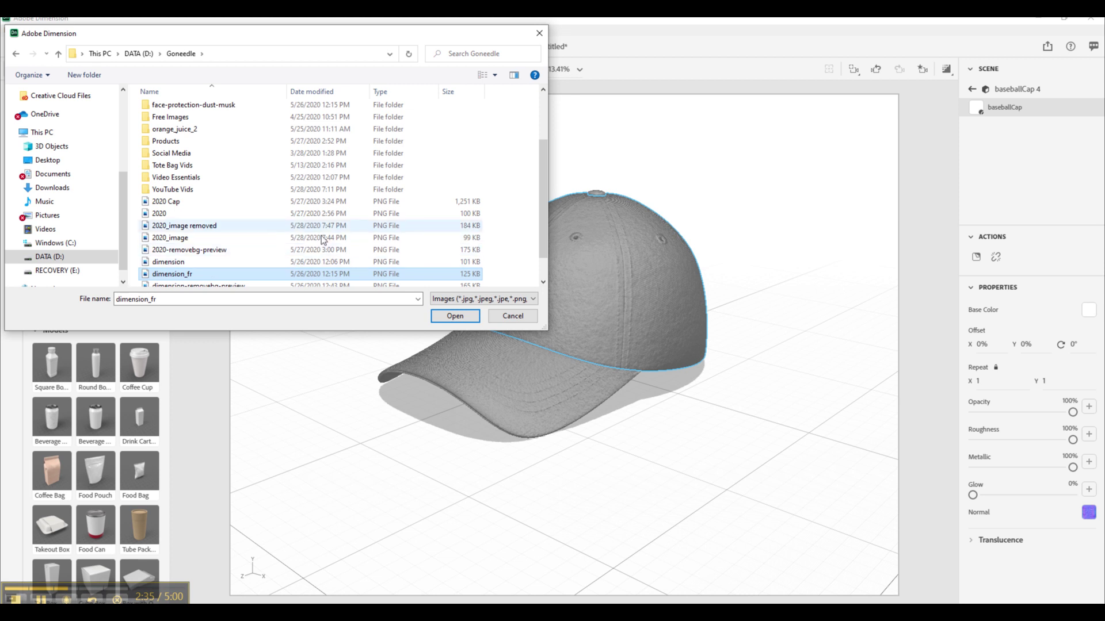
click(446, 318)
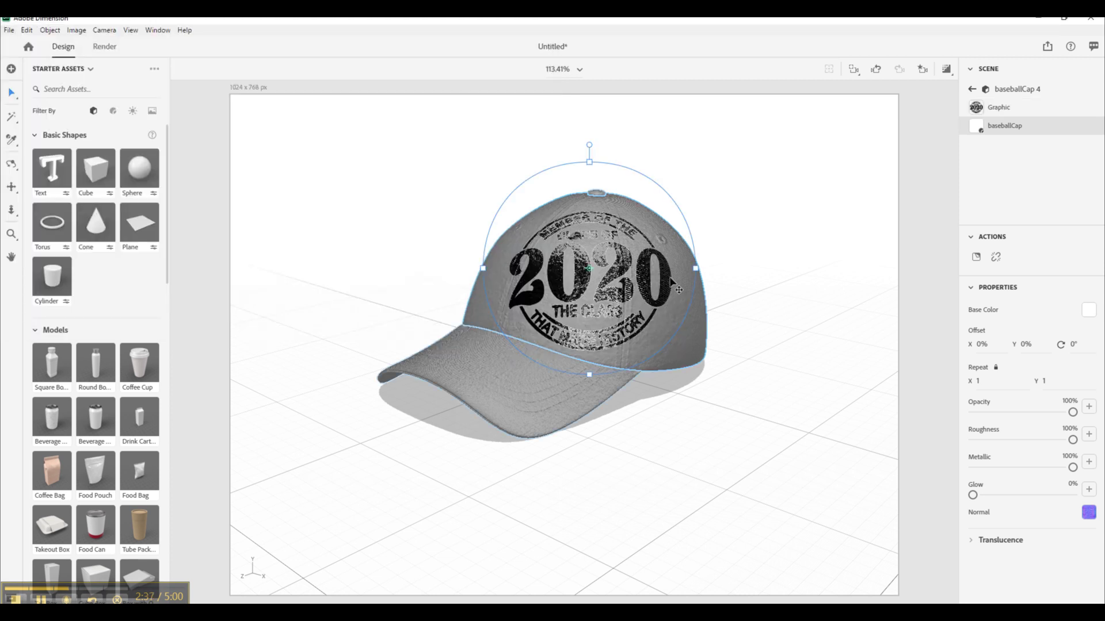
Step: Scale the 2020 decal to about 500%, rotate it 8°, and centre it on the cap front
drag(670, 279, 659, 278)
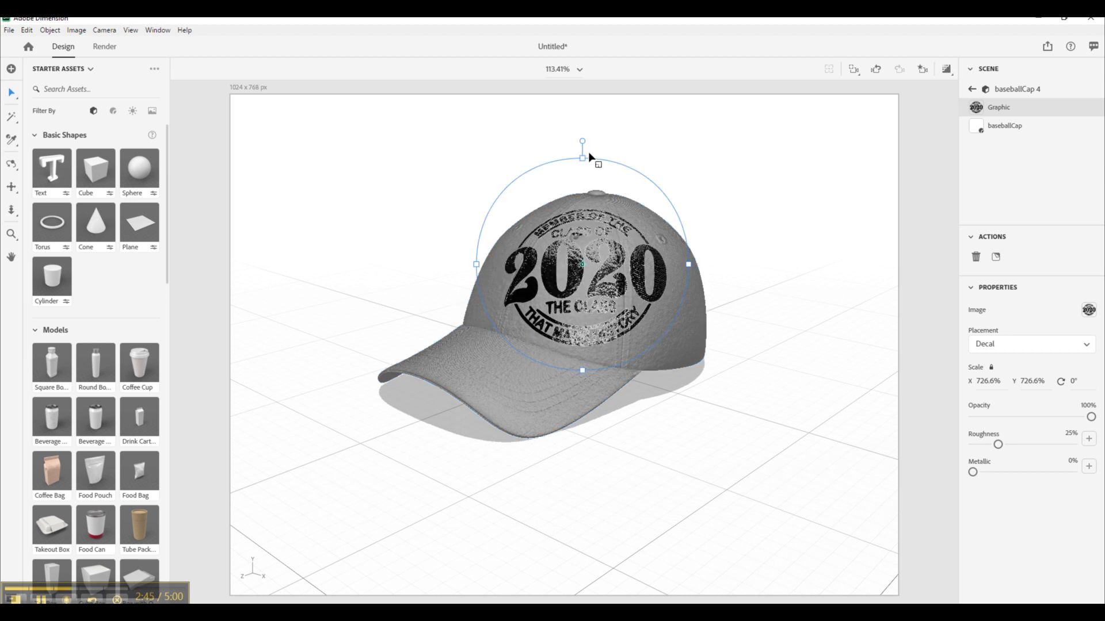
mouse_move(583, 158)
mouse_down()
mouse_move(584, 188)
mouse_move(582, 174)
mouse_move(595, 175)
mouse_up()
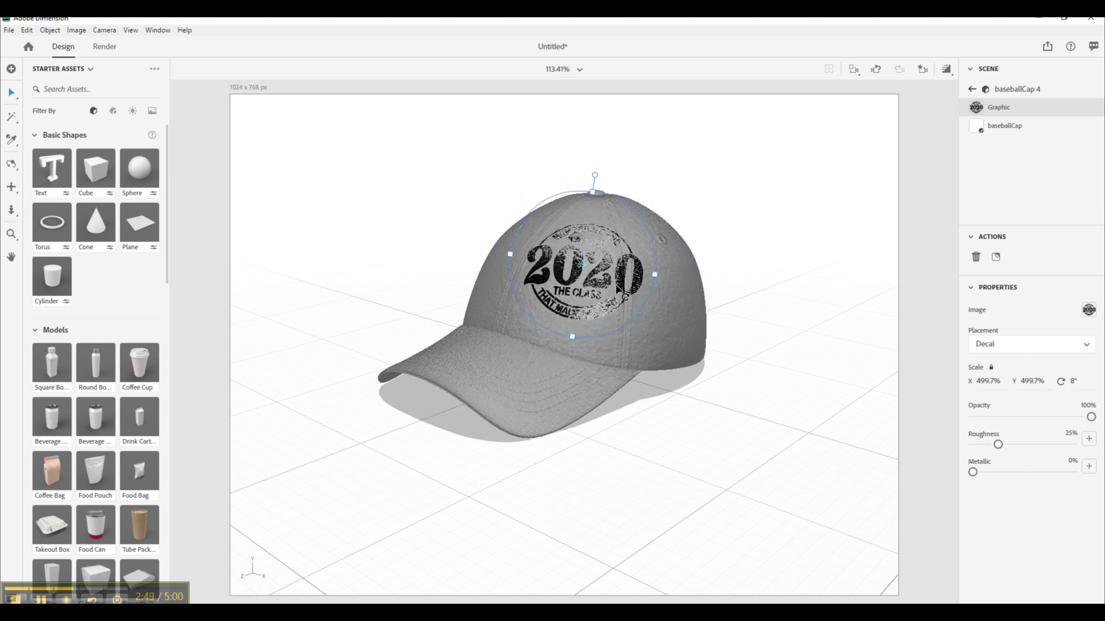
mouse_move(625, 296)
mouse_down()
mouse_move(690, 302)
mouse_move(562, 289)
mouse_move(617, 305)
mouse_up()
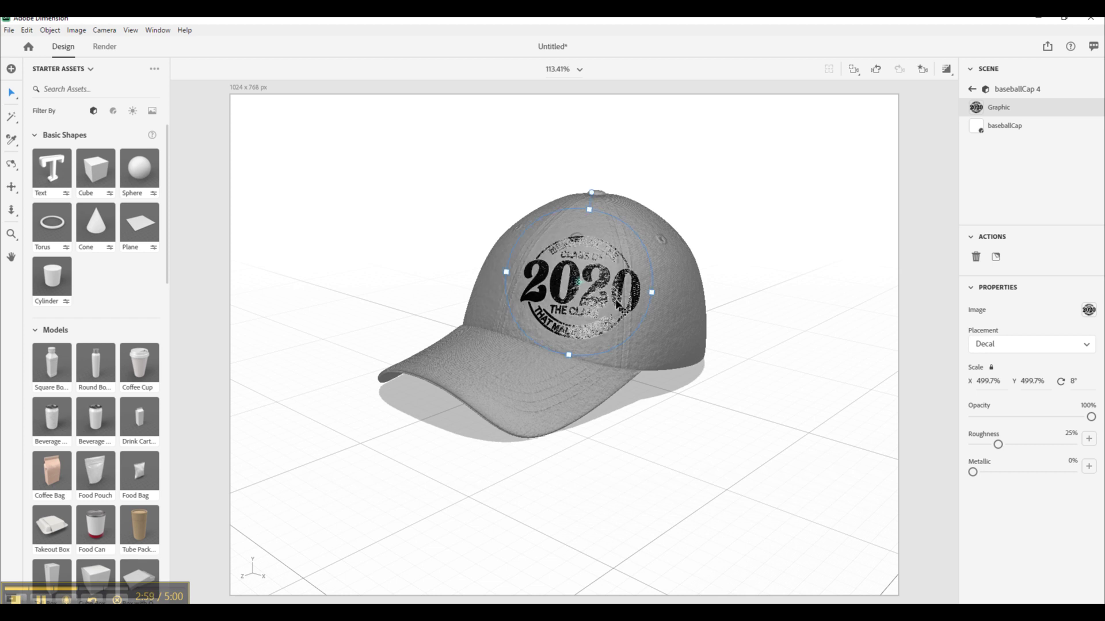
click(727, 440)
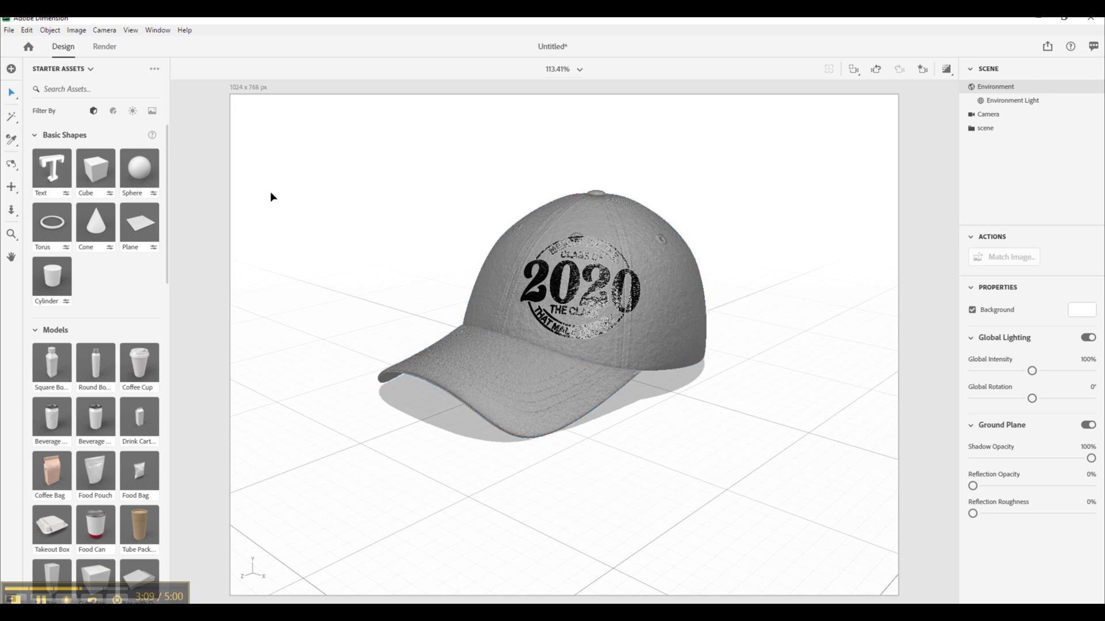
Step: Use the Table photo as background, matching canvas to 1024 × 682 px and adding its lights
click(152, 112)
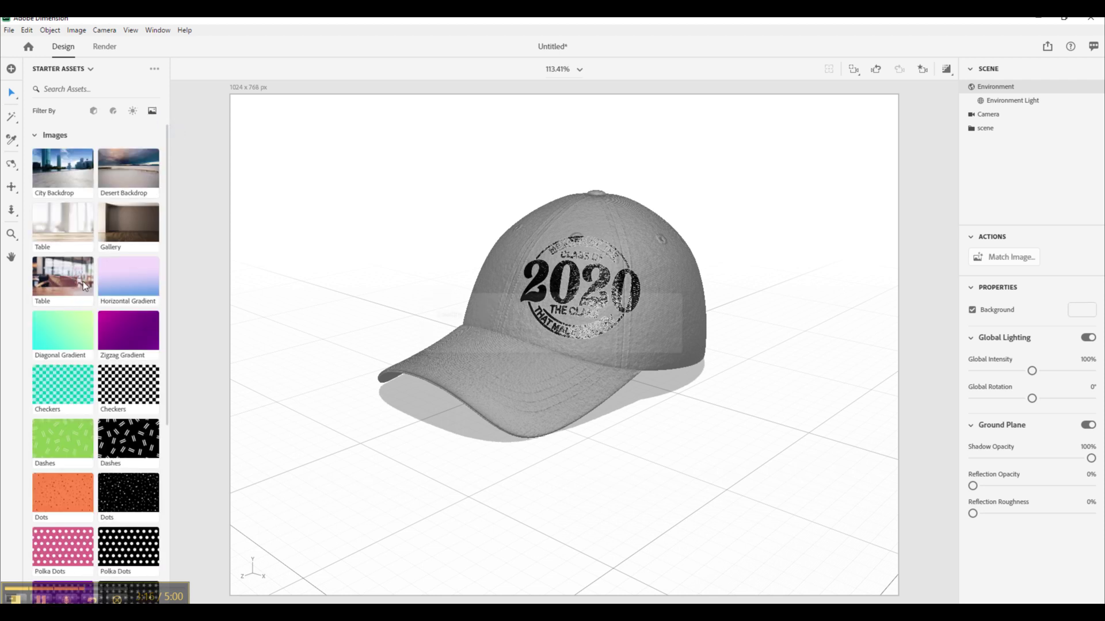
click(82, 281)
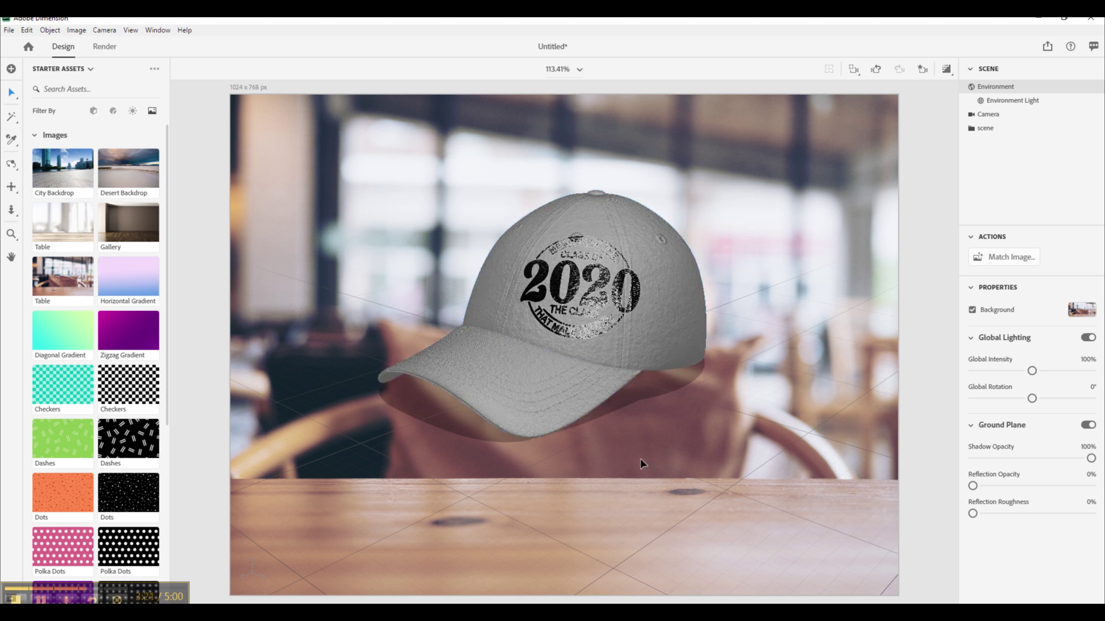
click(1018, 260)
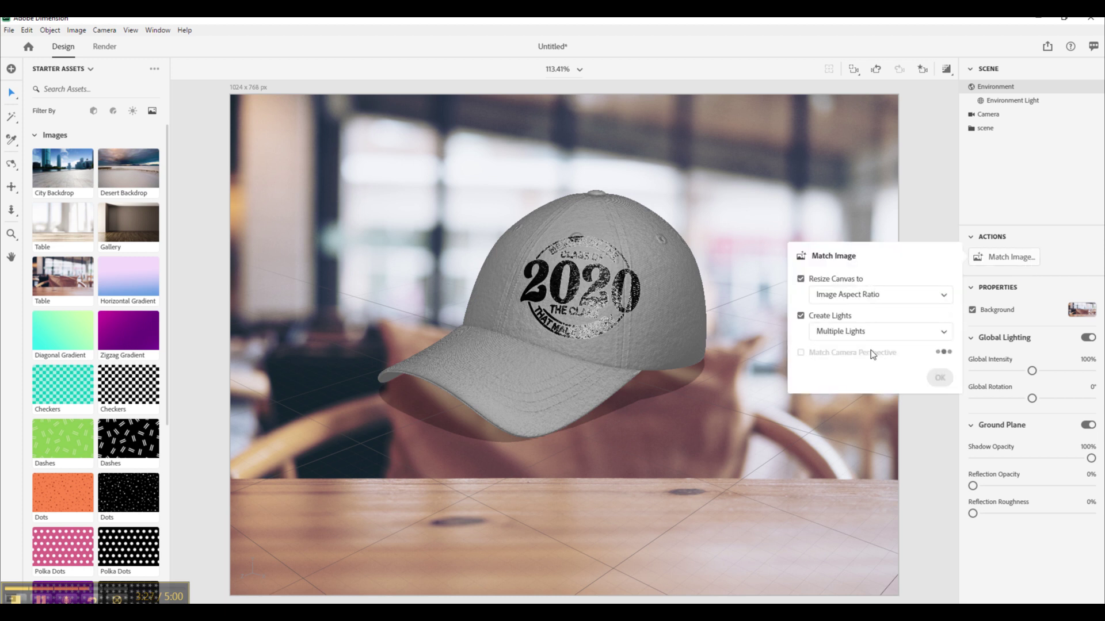
click(939, 378)
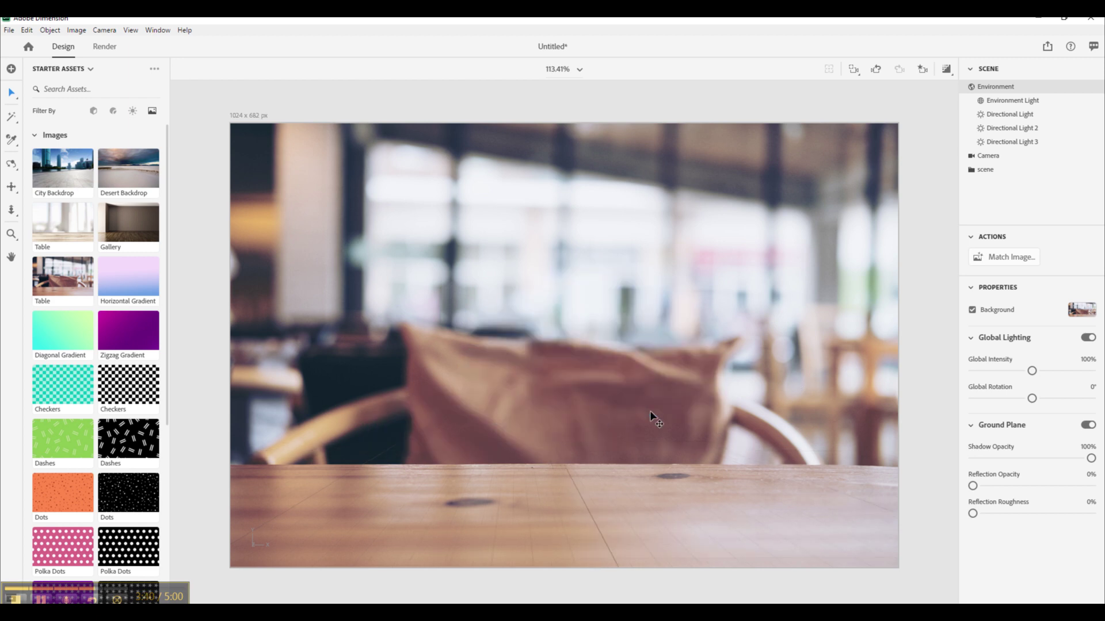
Step: Scale the cap uniformly to 0.5 and move it onto the cafe tabletop
scroll(650, 410, up, 10)
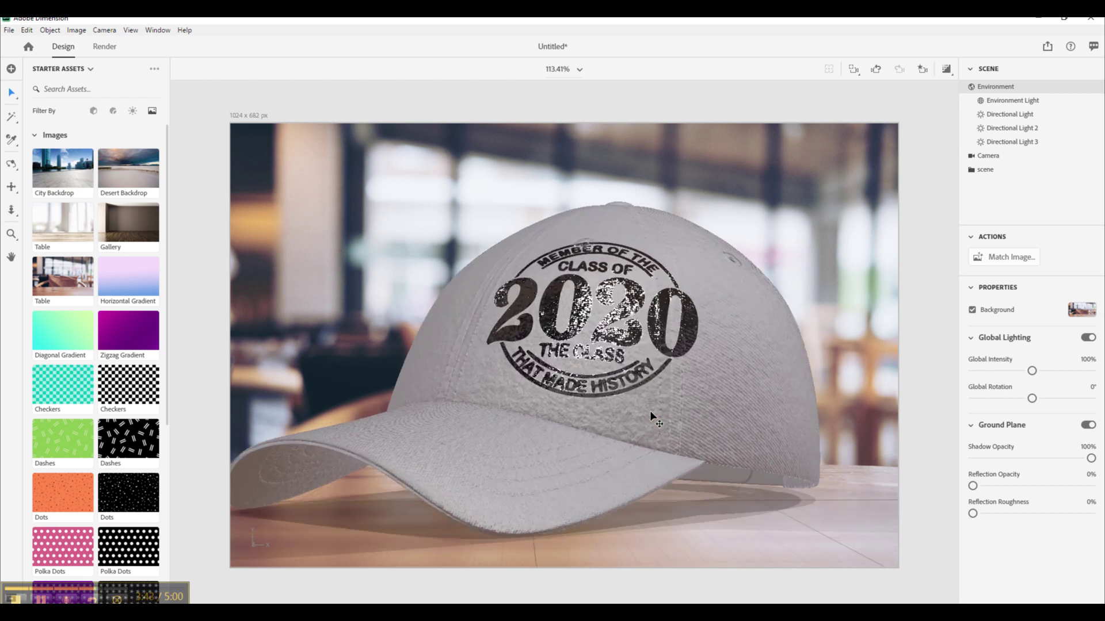
scroll(650, 410, up, 2)
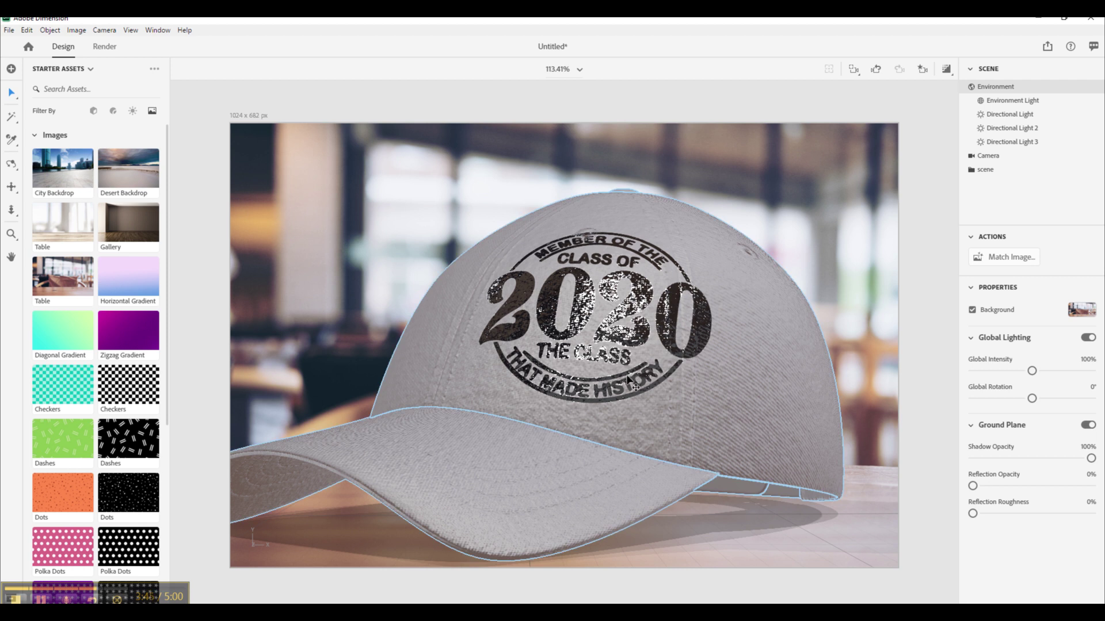
click(749, 372)
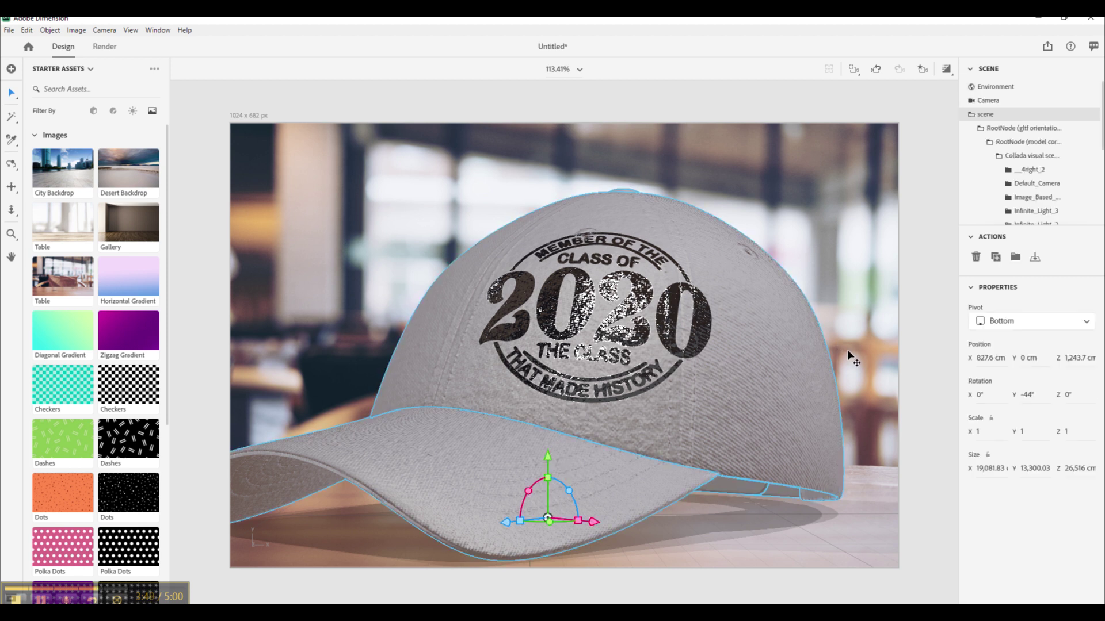
click(991, 418)
click(995, 439)
text(0.5)
key(Return)
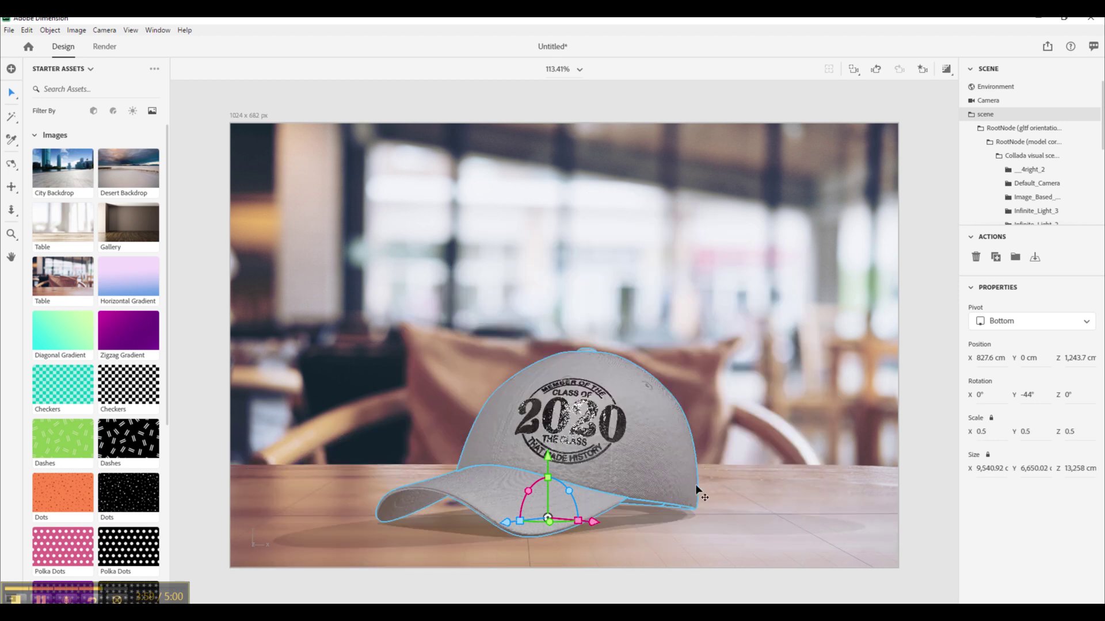
drag(696, 489, 672, 480)
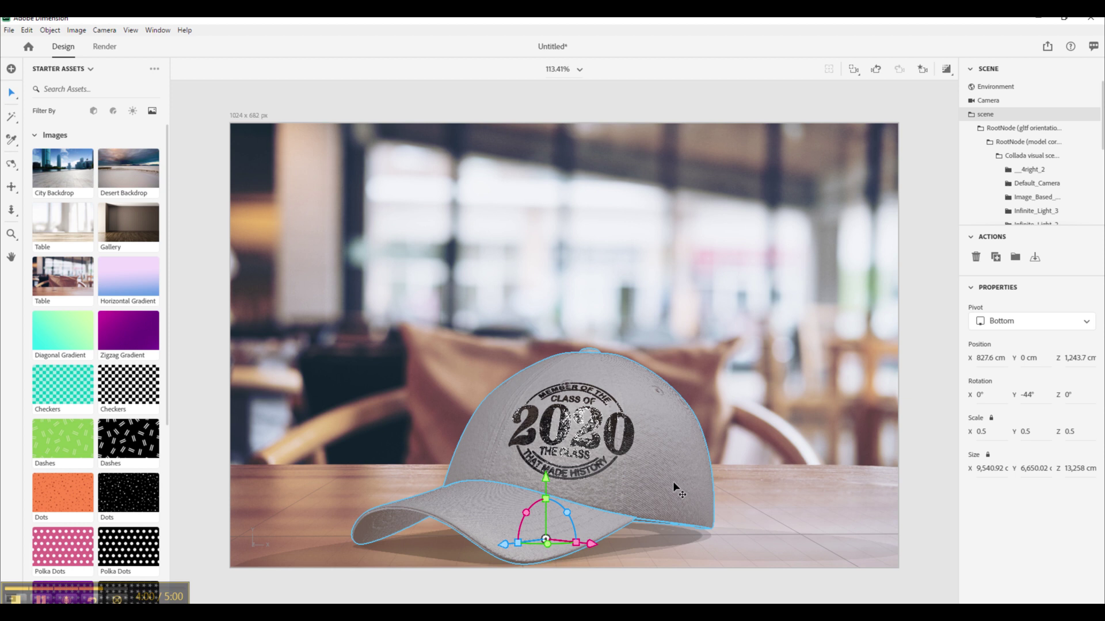
click(756, 431)
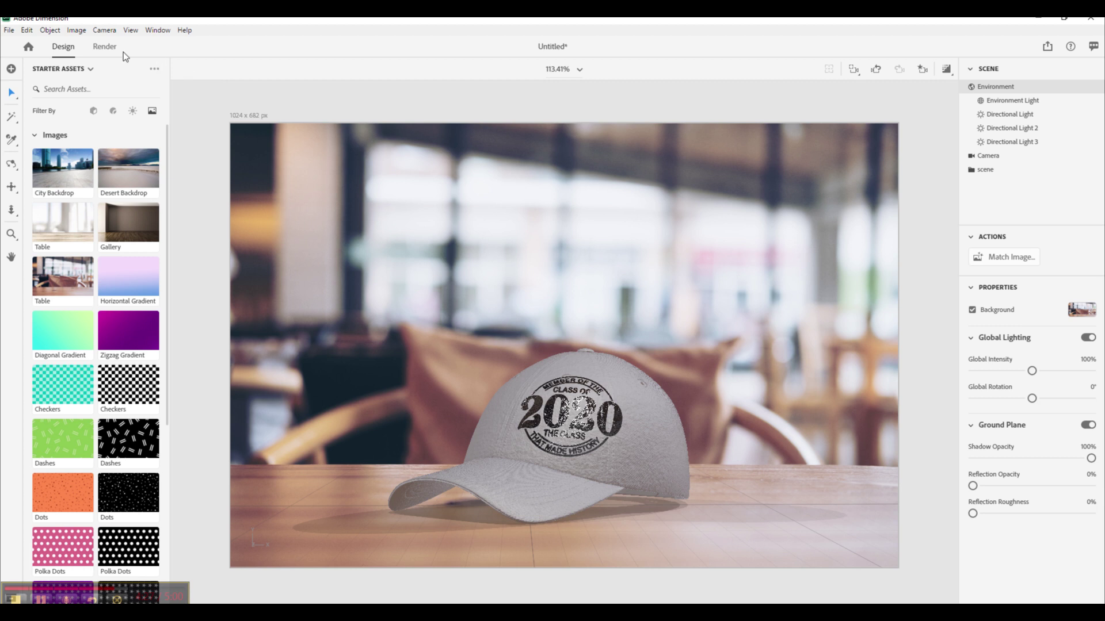
Step: Name the render export '2020 Hat' and set it to PNG only, with PSD disabled
click(106, 48)
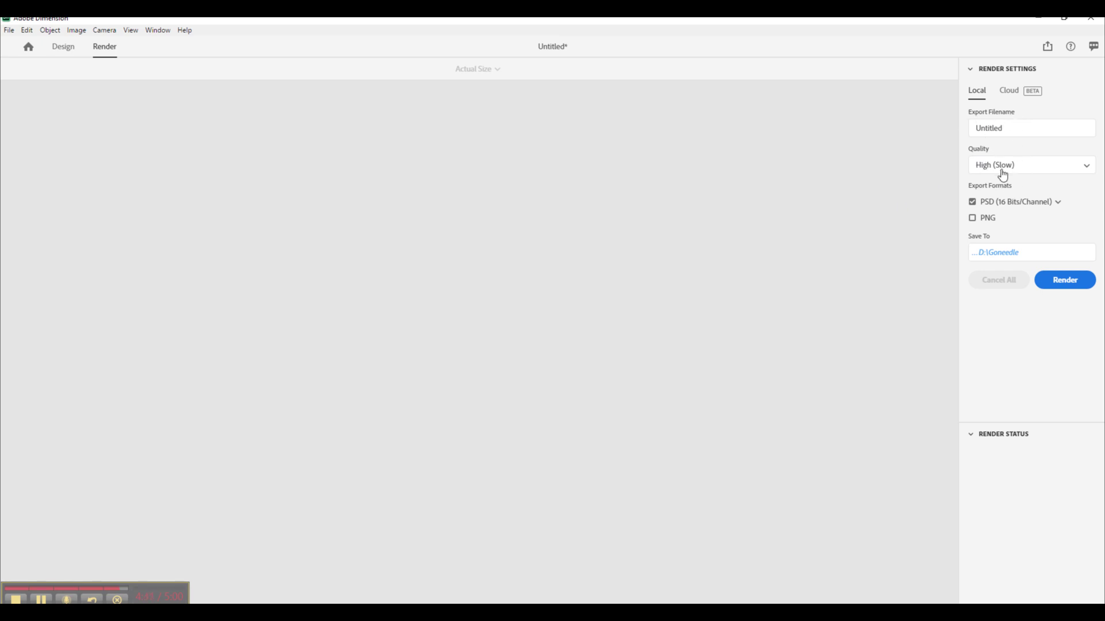
double_click(1015, 126)
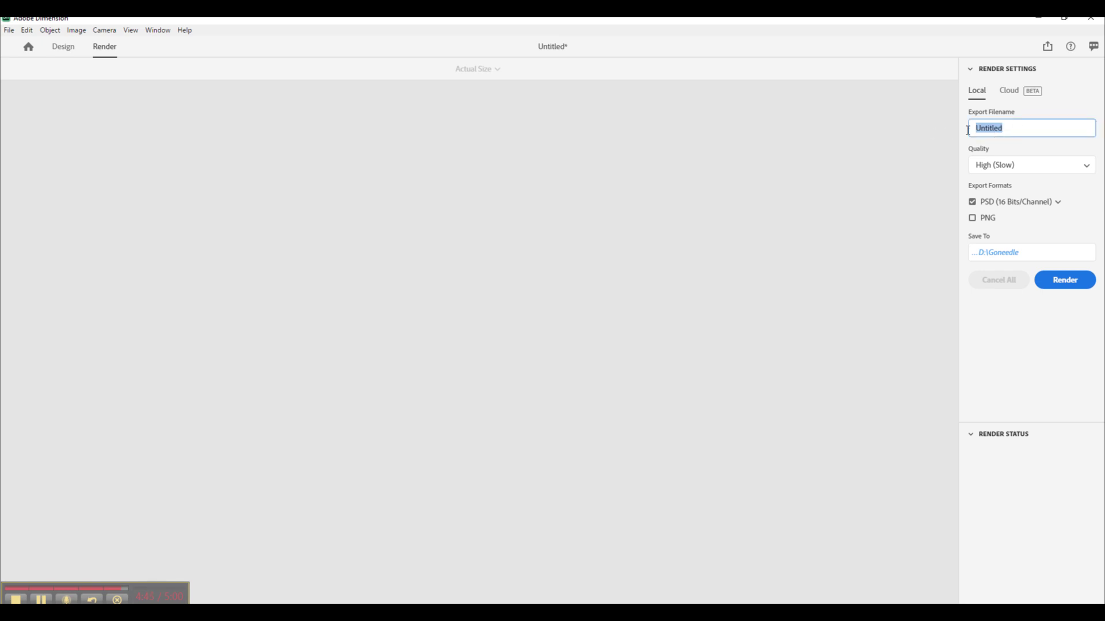
text(2020 Hat)
click(972, 218)
click(972, 204)
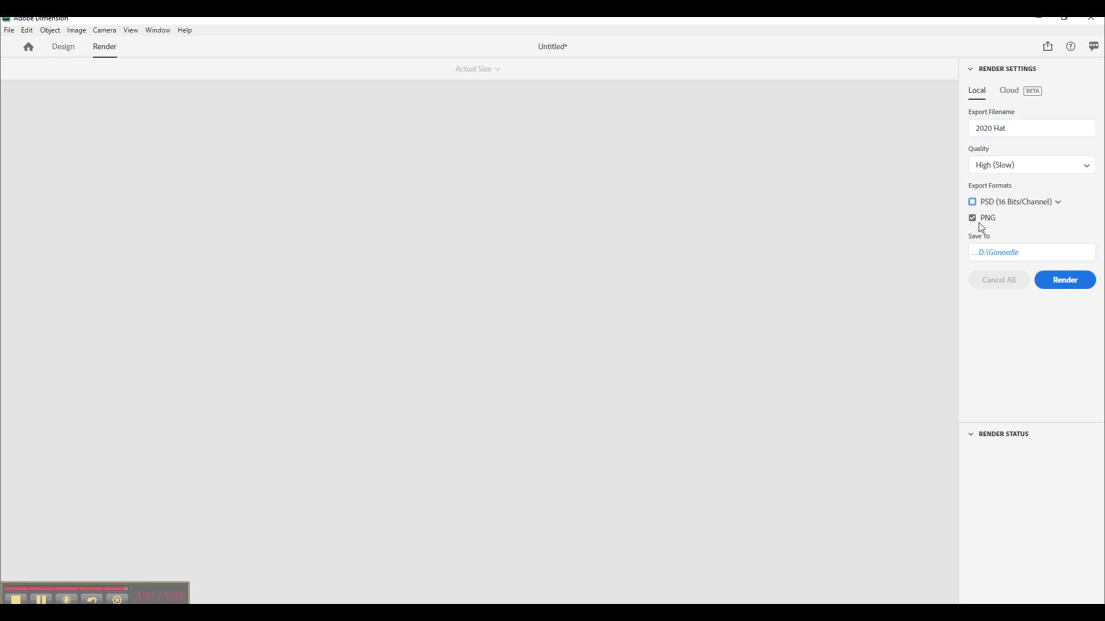
Step: Start rendering the 2020 Hat mockup
click(1056, 281)
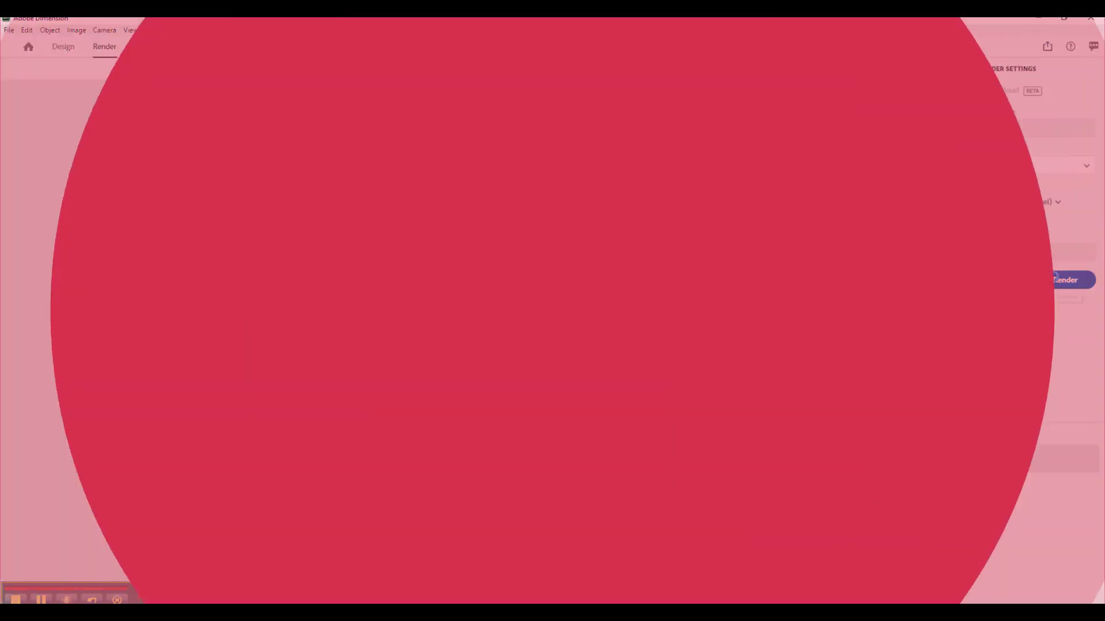